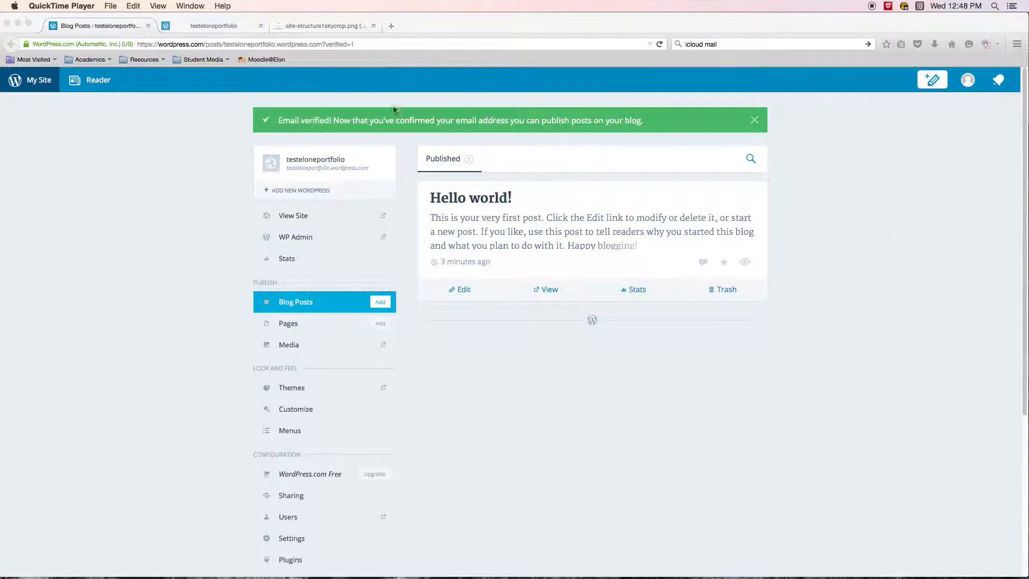
# - Reload the live testeloneportfolio site to view its current front page, and return to the blog posts overview
pyautogui.click(206, 31)
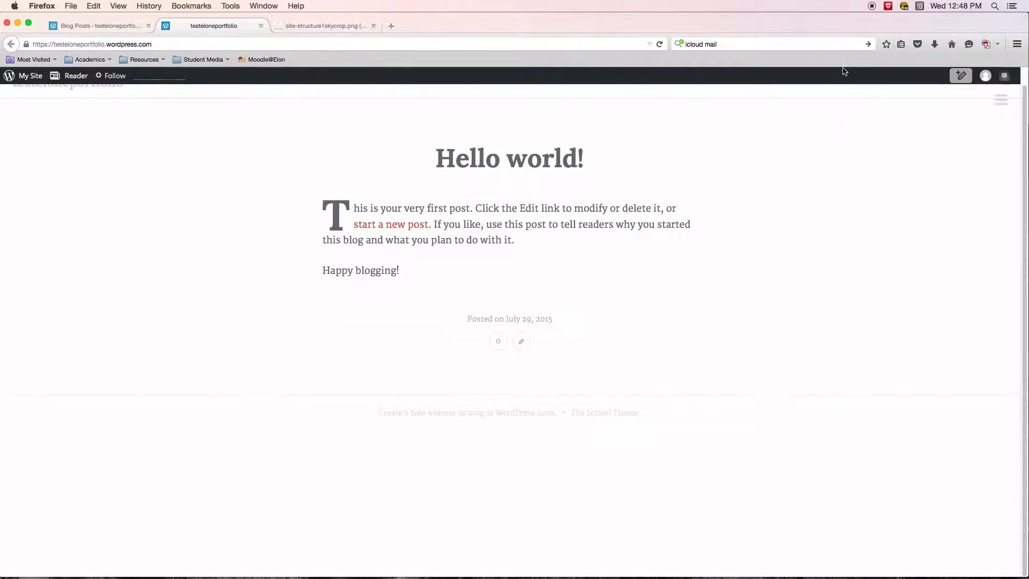
pyautogui.click(660, 44)
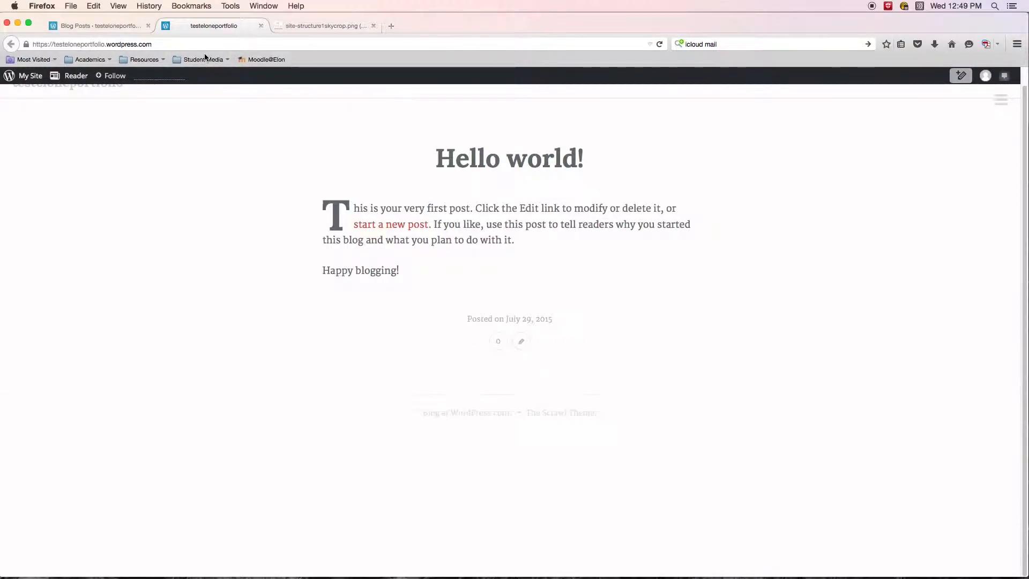
pyautogui.click(92, 25)
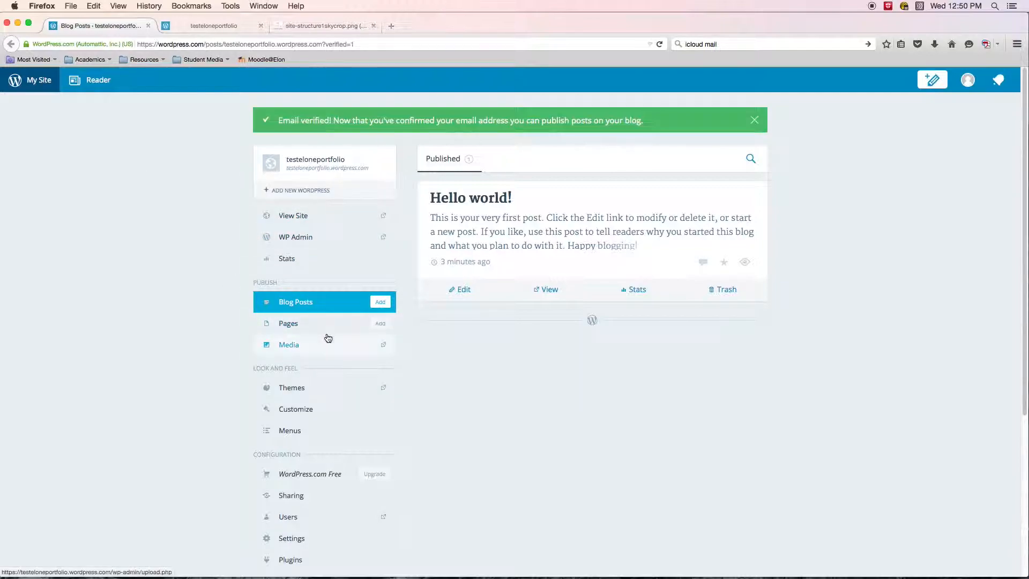
# - Open the site's WP Admin dashboard and list all of its pages
pyautogui.click(300, 244)
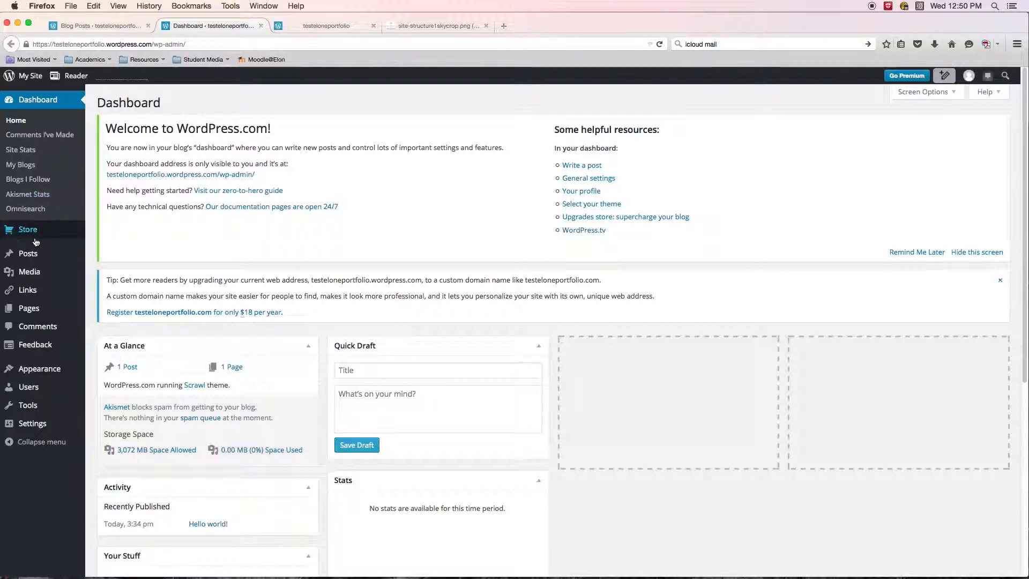
pyautogui.moveTo(39, 291)
pyautogui.moveTo(35, 309)
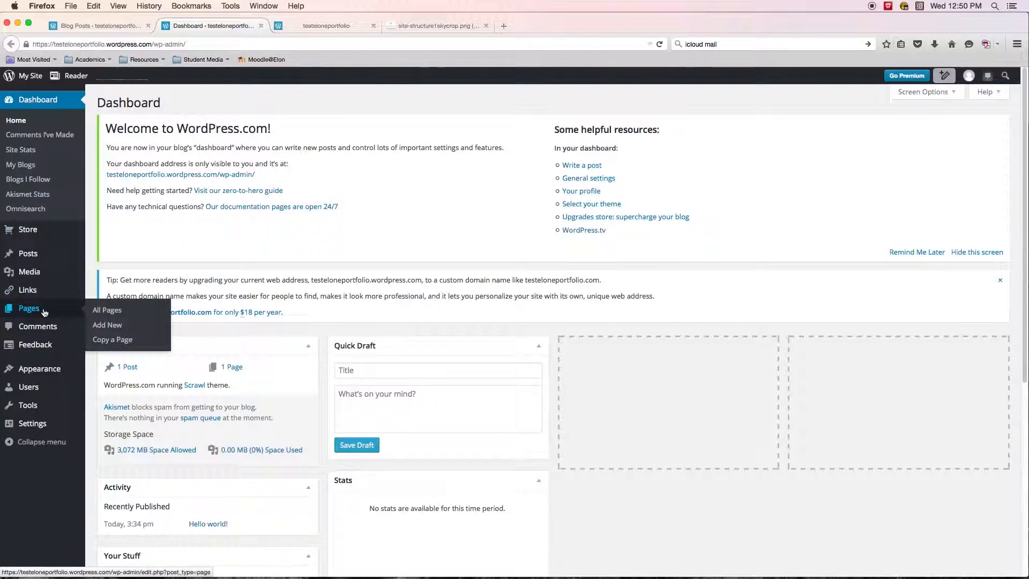
pyautogui.click(111, 314)
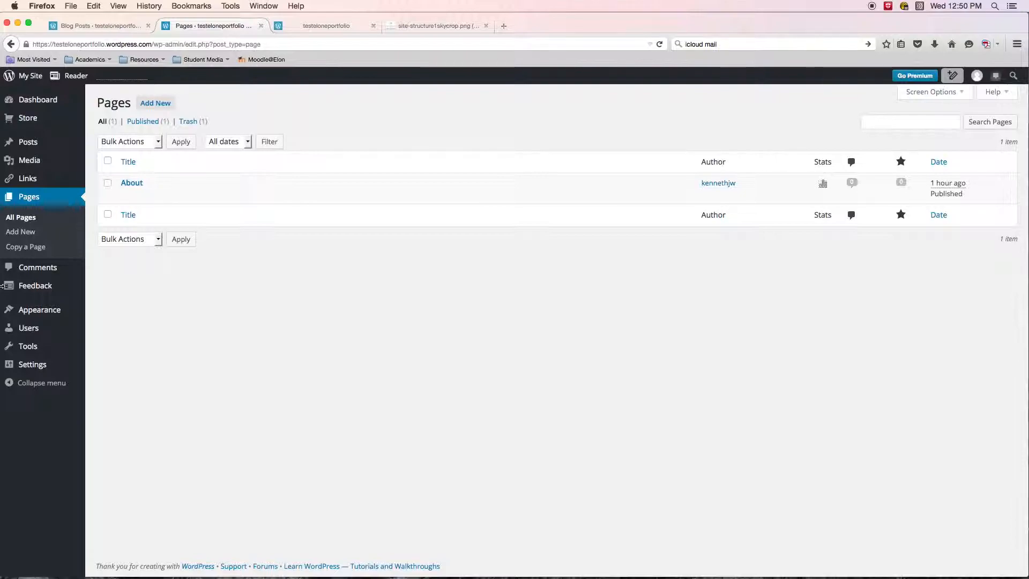
pyautogui.moveTo(202, 188)
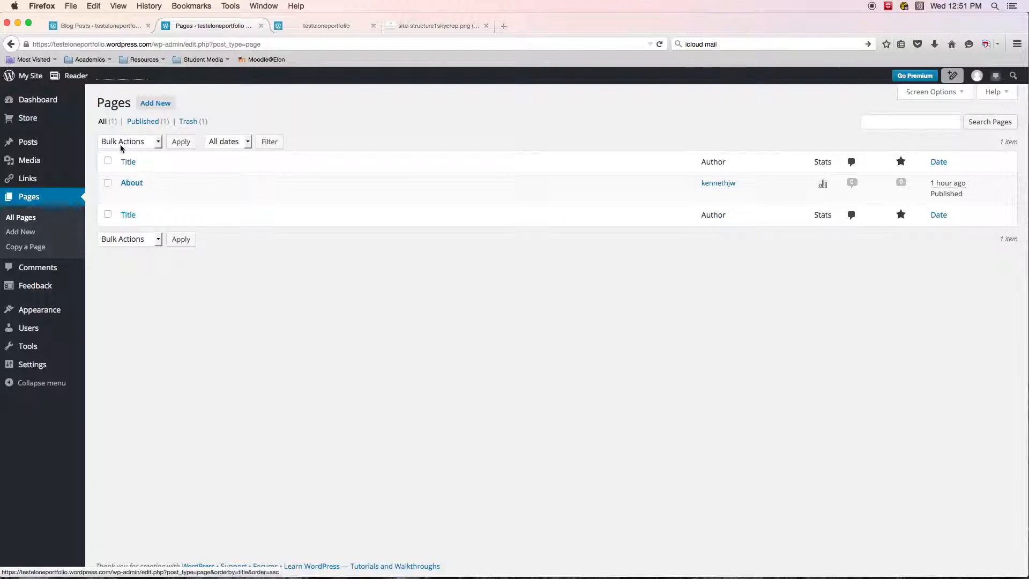
# - Reload the live site to compare it with the page list, and view the site-structure diagram
pyautogui.click(324, 28)
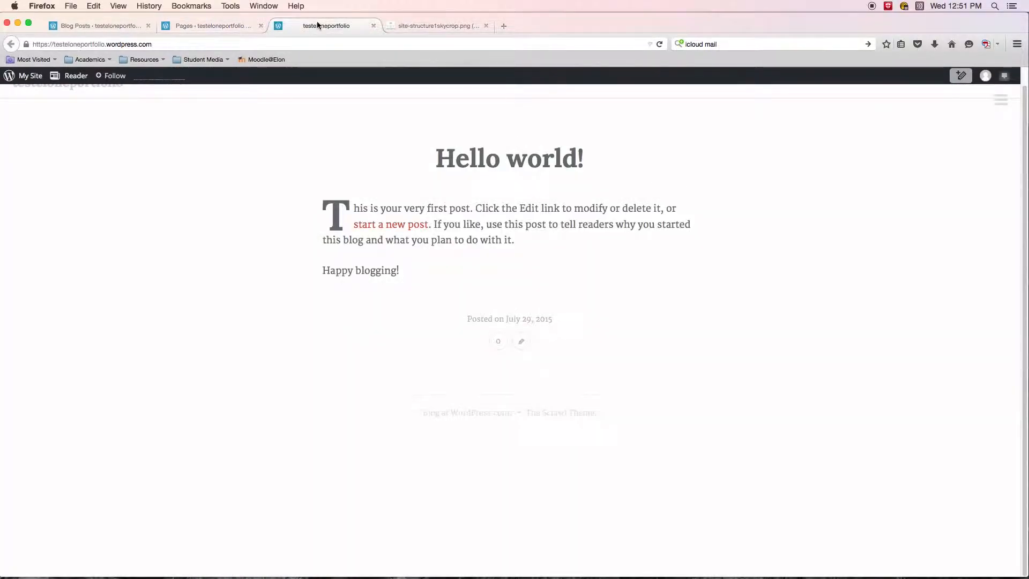
pyautogui.click(661, 43)
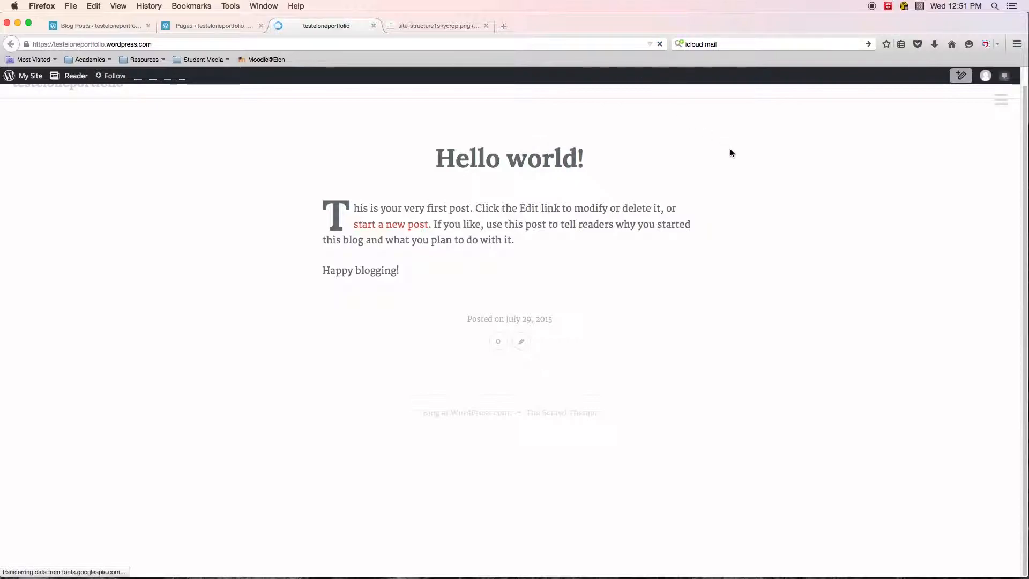
pyautogui.click(664, 46)
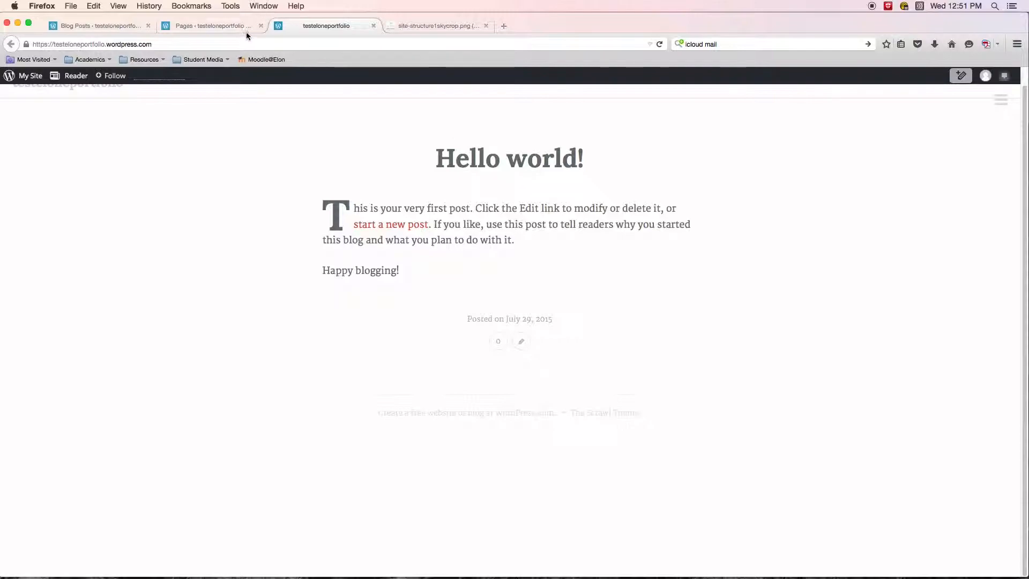
pyautogui.click(216, 25)
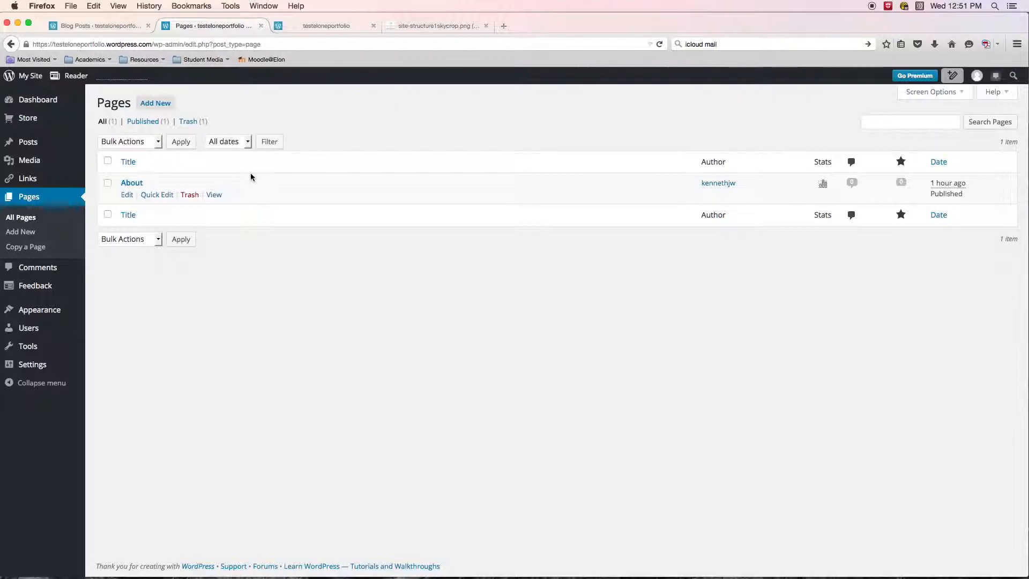
pyautogui.click(432, 26)
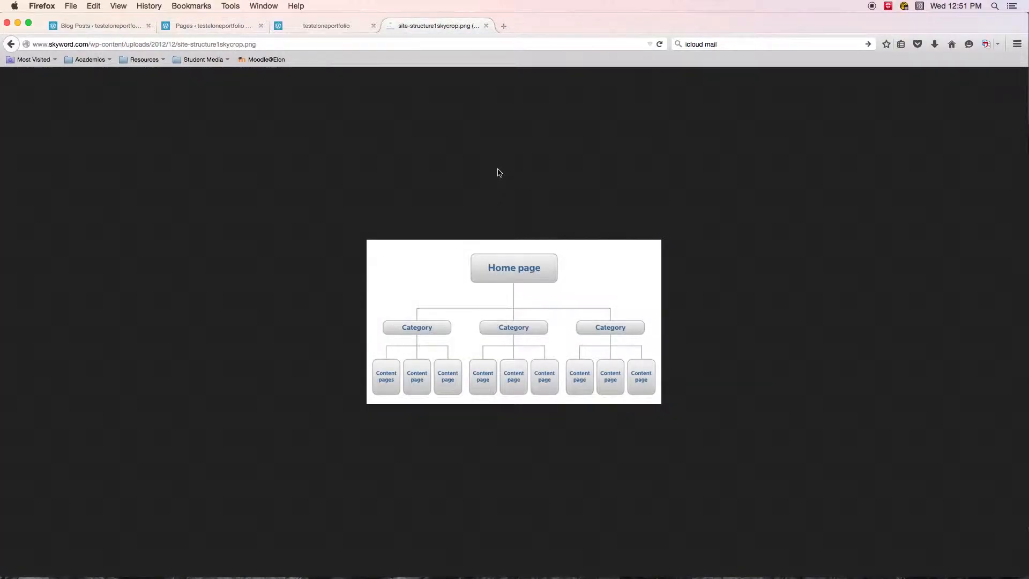
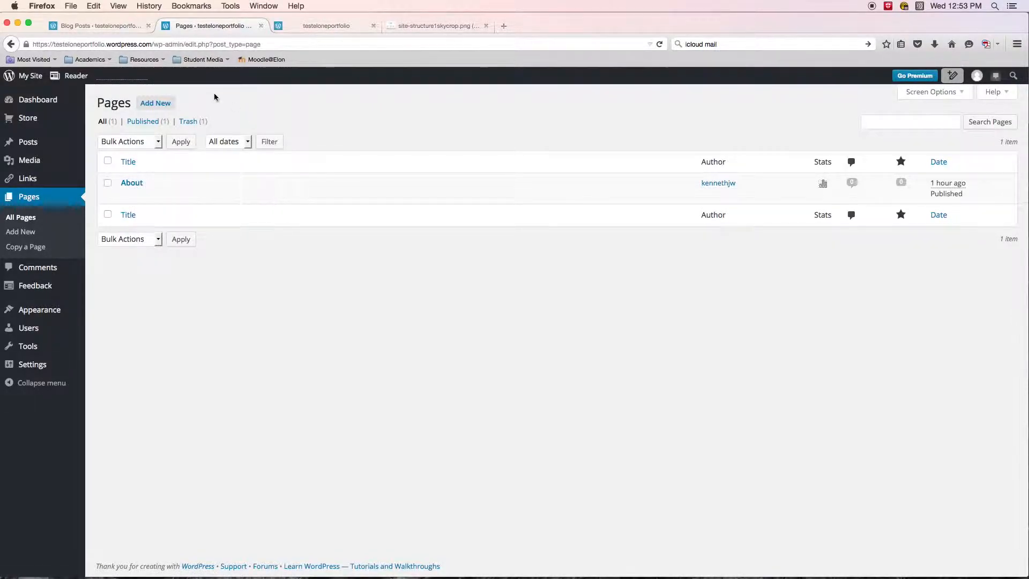
# - Add a new page titled "Home" containing "Welcome to my ePortfolio." and publish it
pyautogui.click(162, 105)
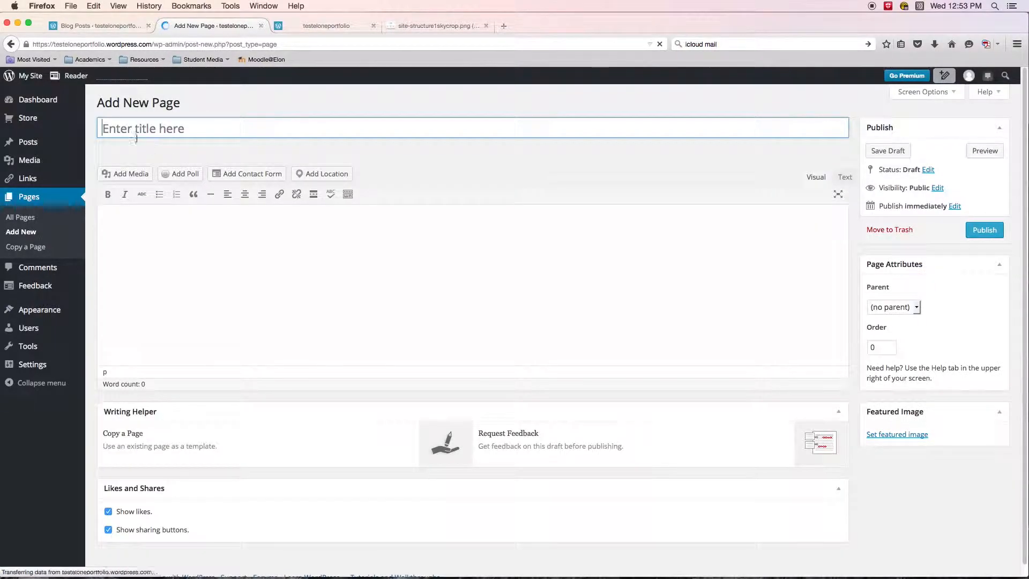
pyautogui.click(144, 129)
pyautogui.write('Home')
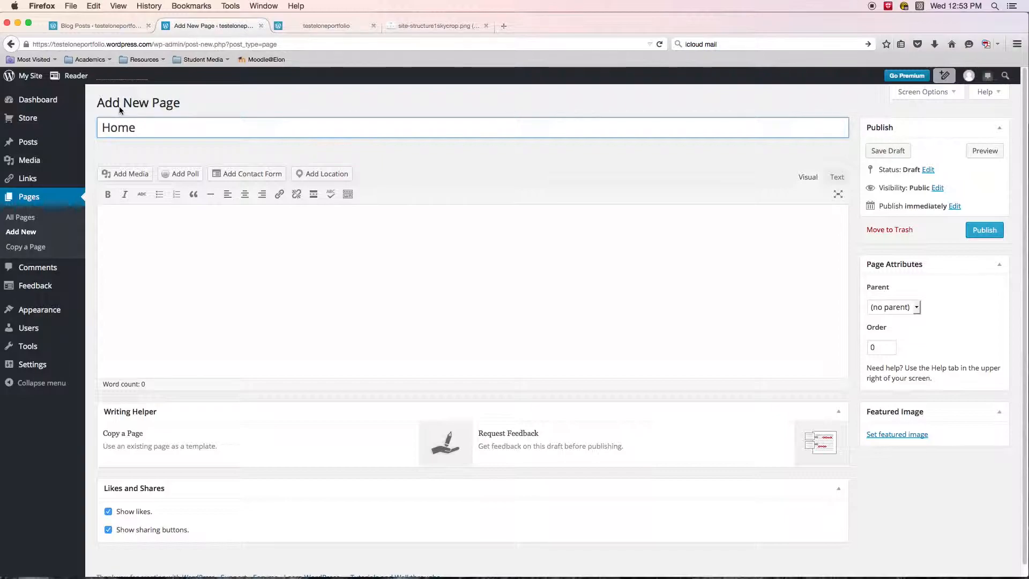
pyautogui.click(166, 222)
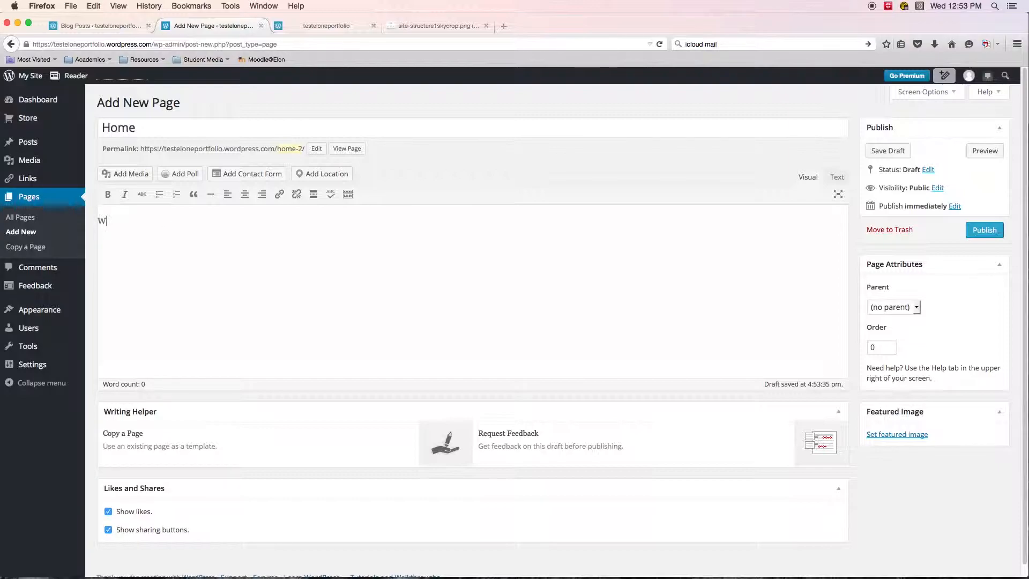
pyautogui.write('come to my ePortfolio.')
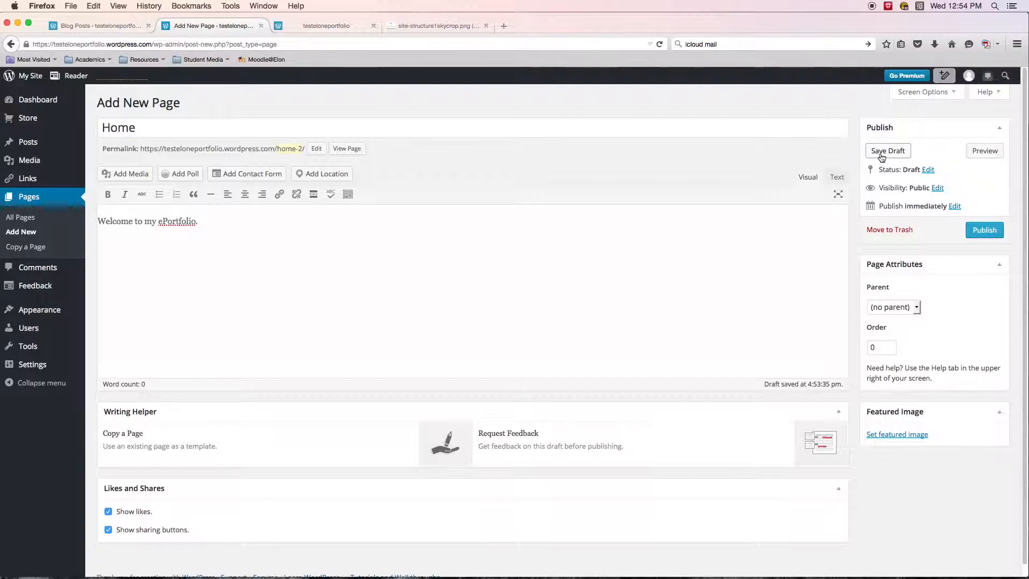
pyautogui.click(984, 234)
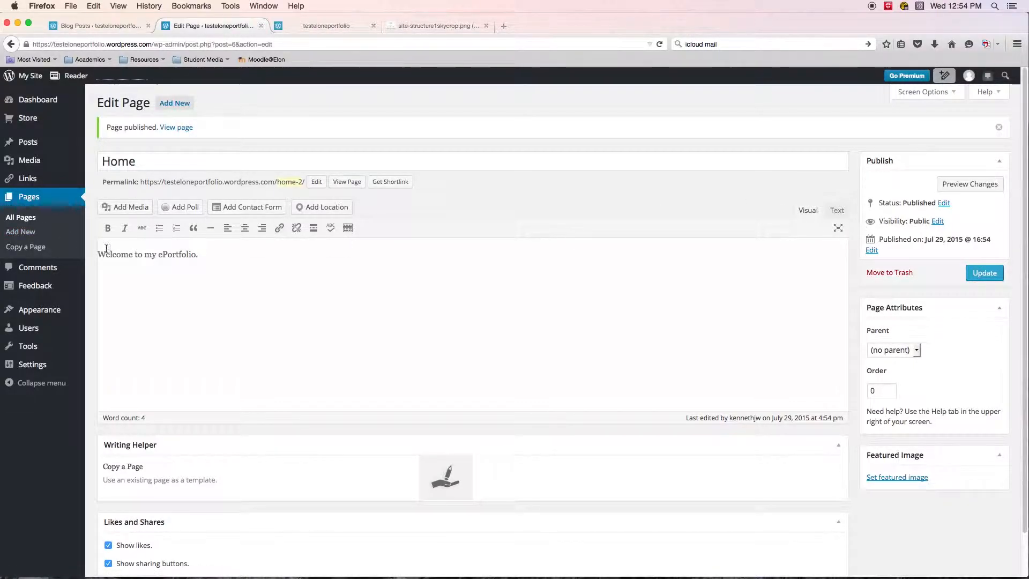
# - Review the list of all pages and check the reloaded live site for the new Home page
pyautogui.click(21, 217)
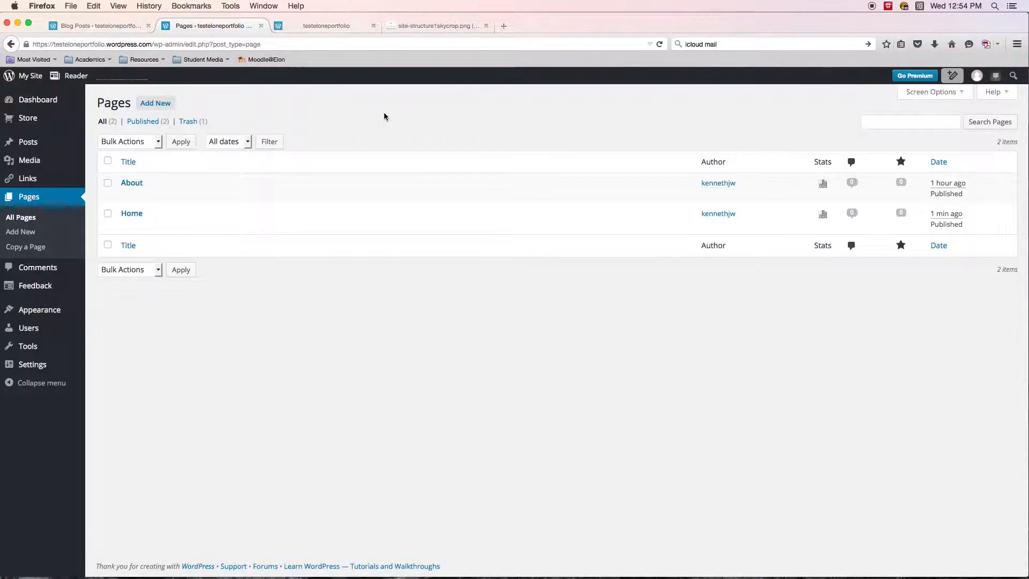
pyautogui.click(320, 24)
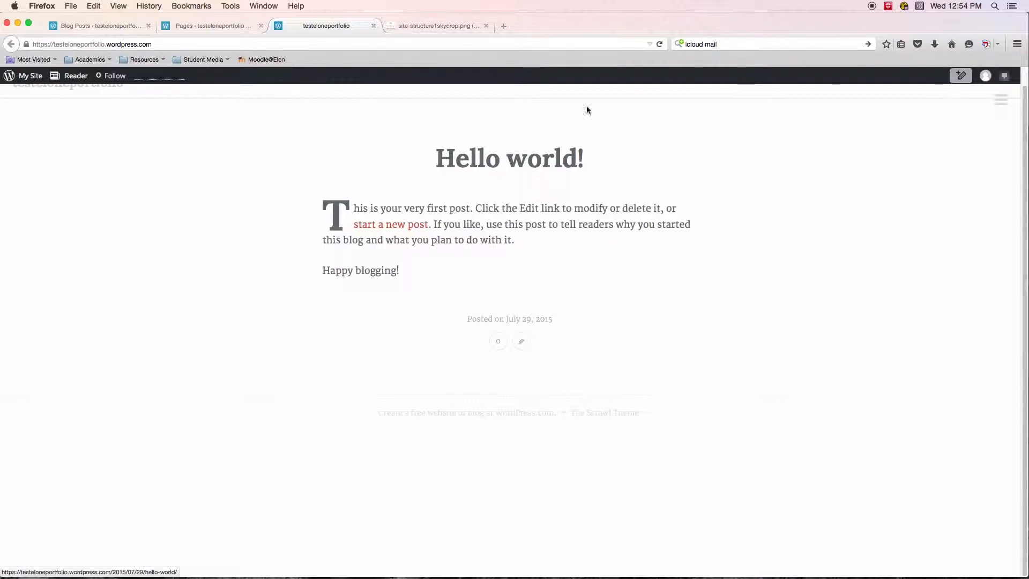
pyautogui.click(659, 45)
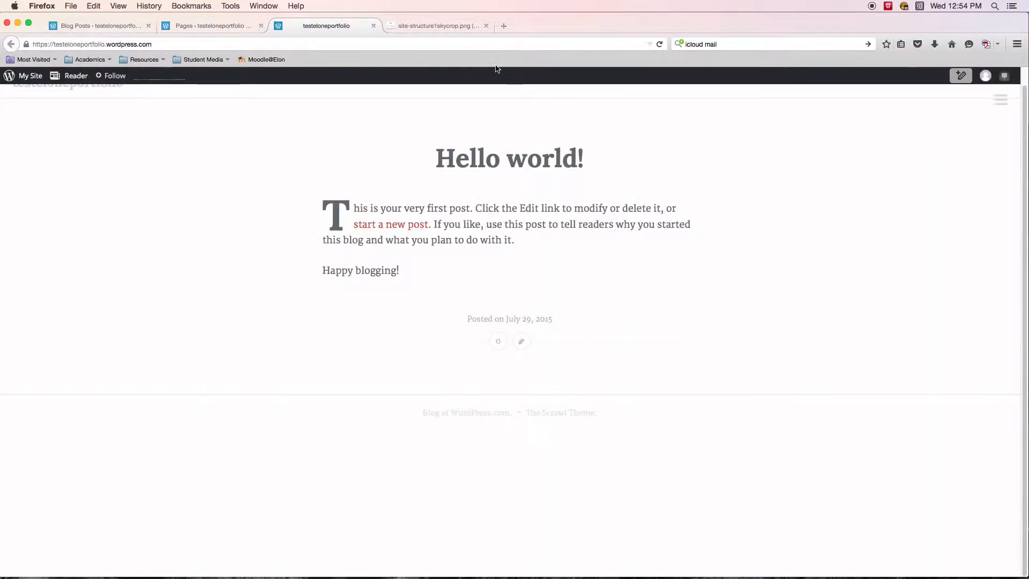
pyautogui.click(213, 27)
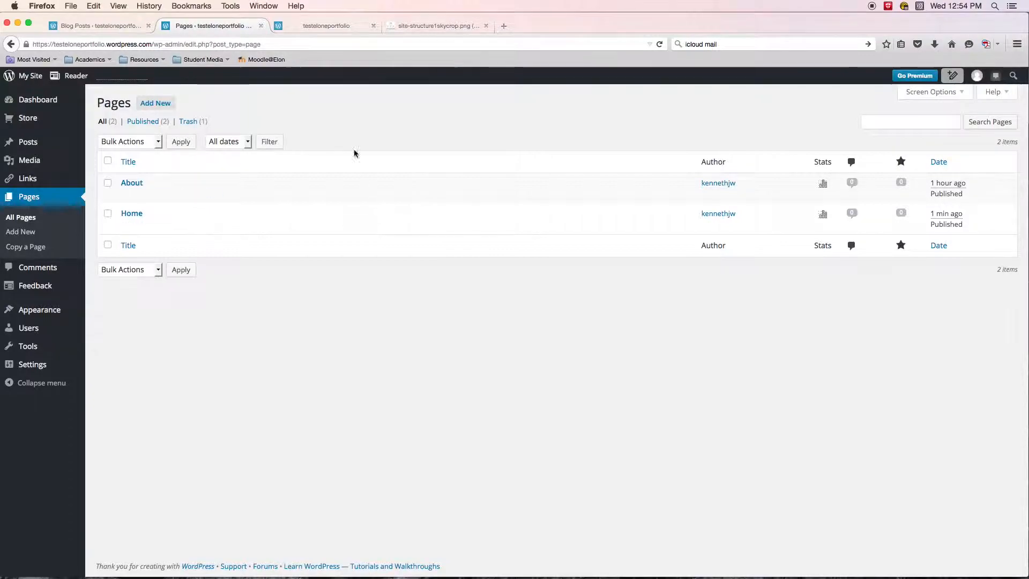
pyautogui.click(320, 26)
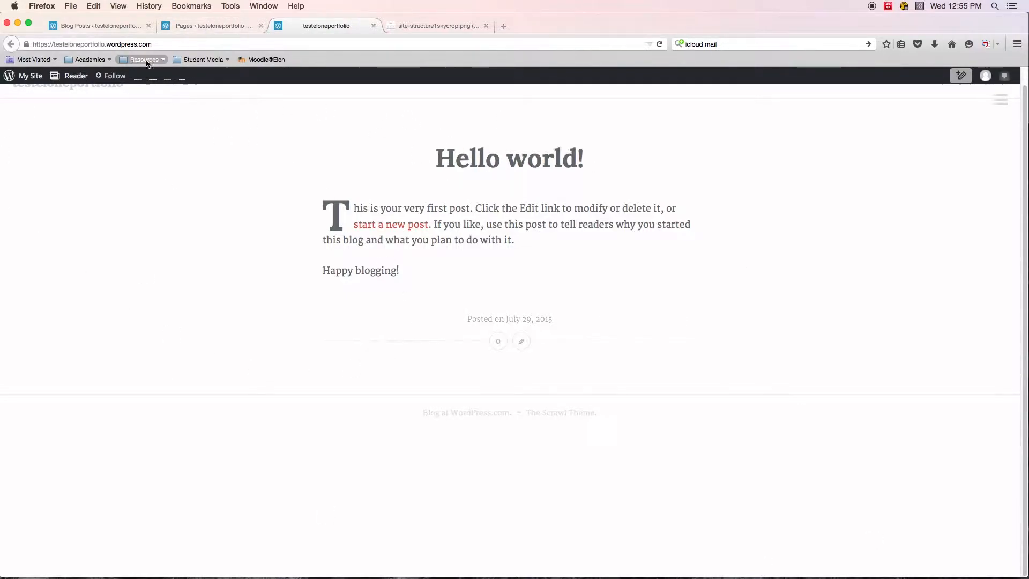
pyautogui.click(208, 26)
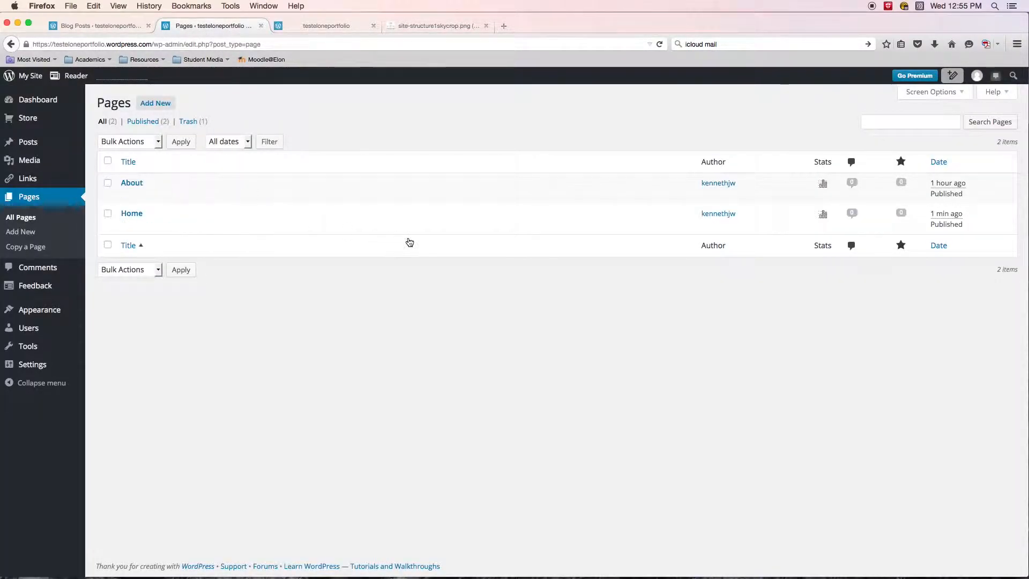
# - Open the Static Front Page settings in the site's appearance customizer
pyautogui.moveTo(24, 347)
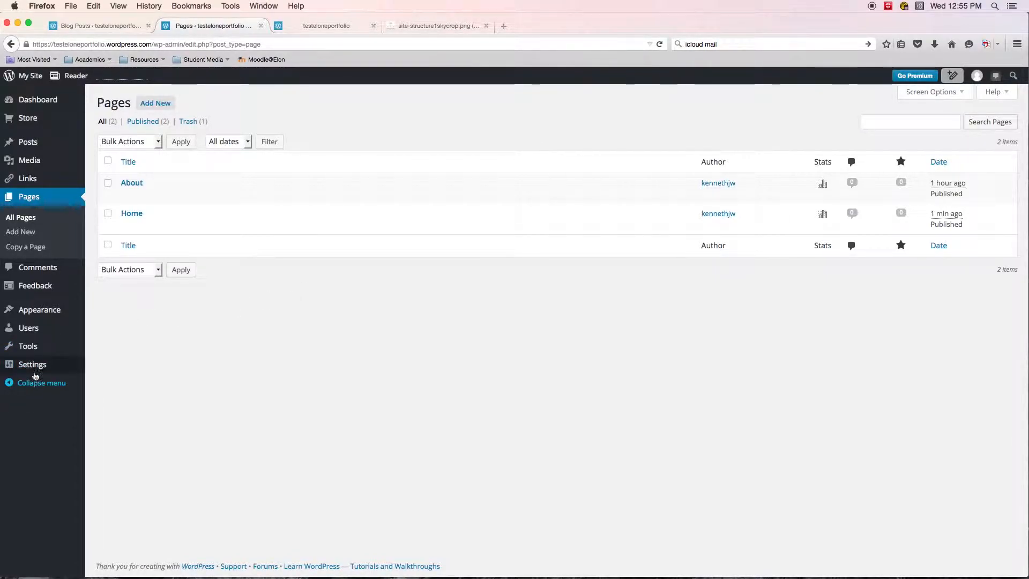
pyautogui.moveTo(35, 368)
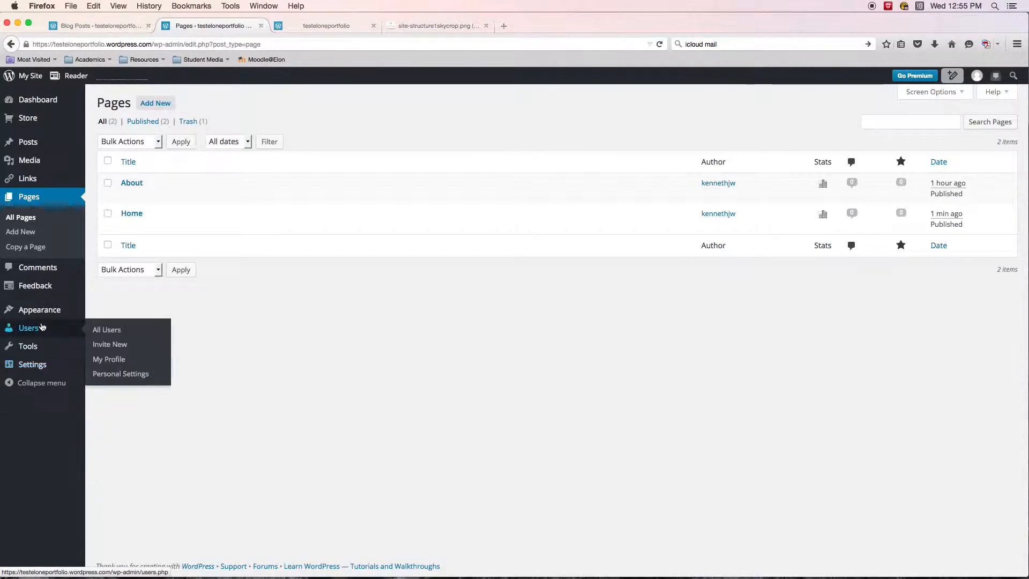
pyautogui.moveTo(43, 313)
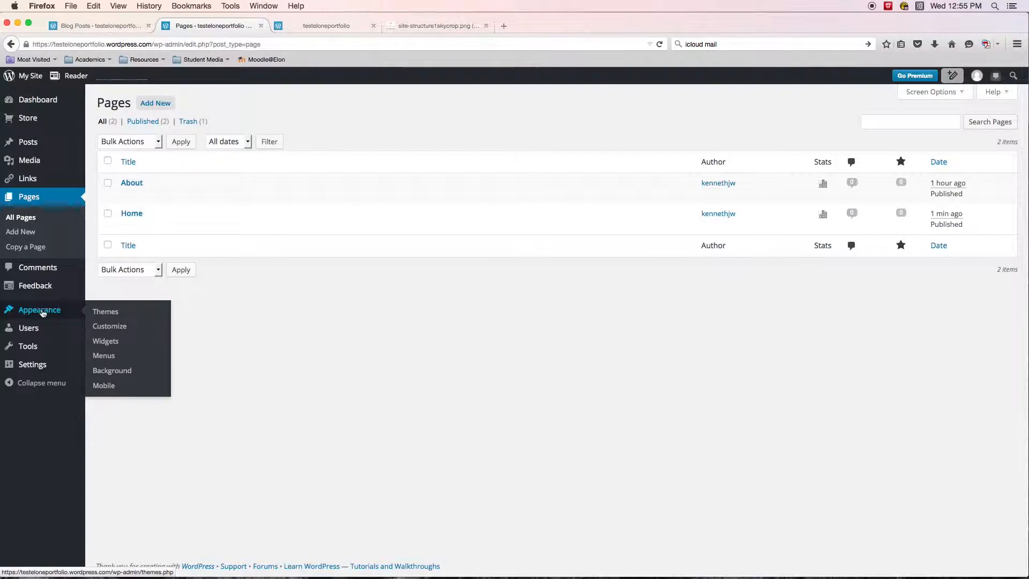
pyautogui.click(121, 332)
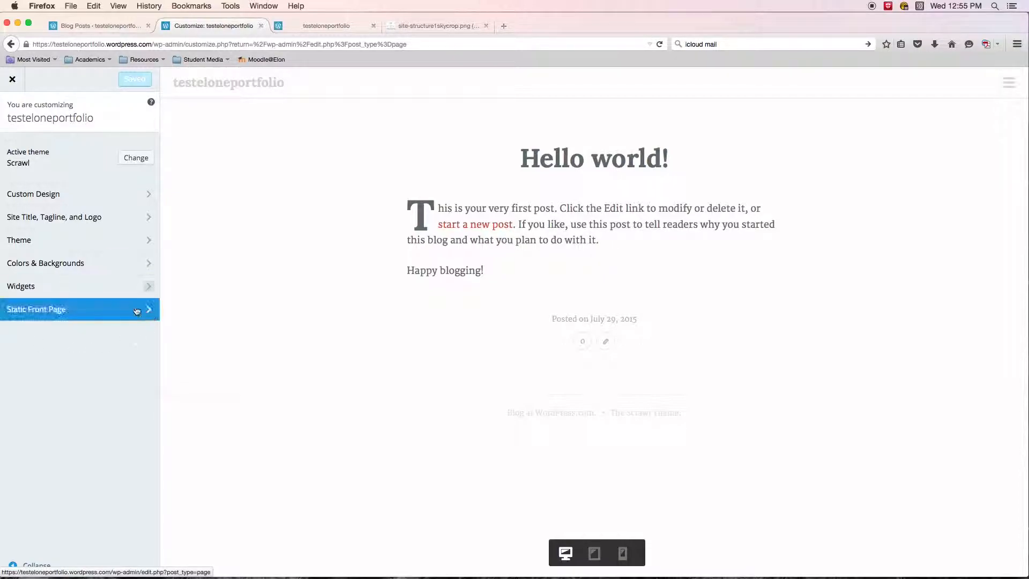
pyautogui.click(72, 311)
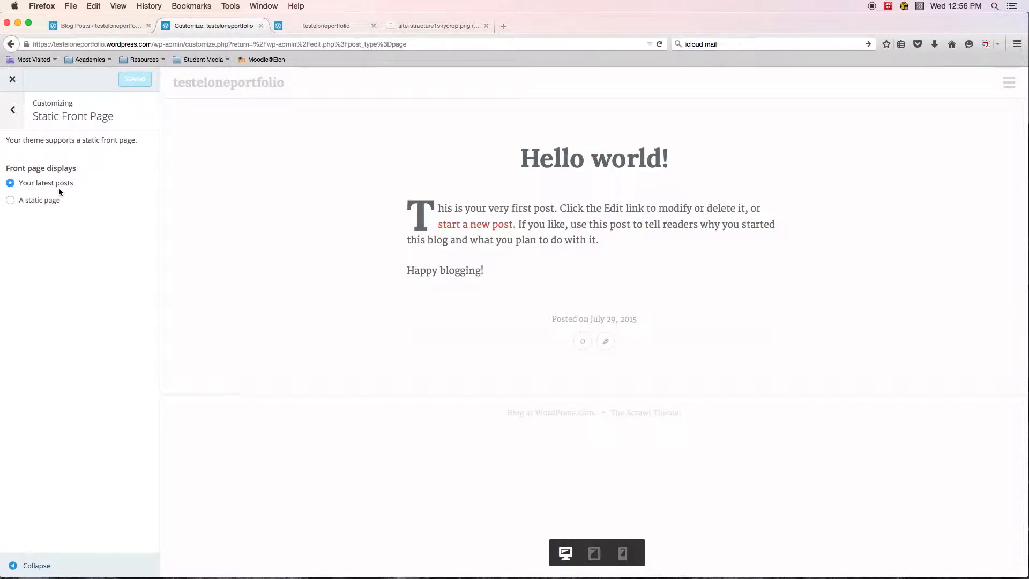
# - Check what the live site's front page displays after a reload, and return to the Static Front Page settings
pyautogui.click(322, 25)
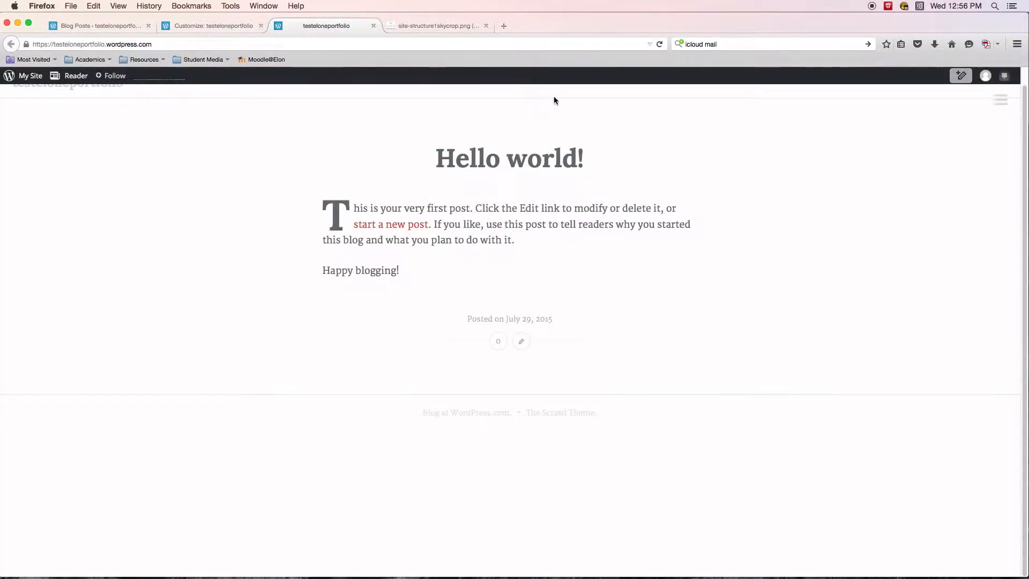
pyautogui.click(660, 43)
pyautogui.click(217, 27)
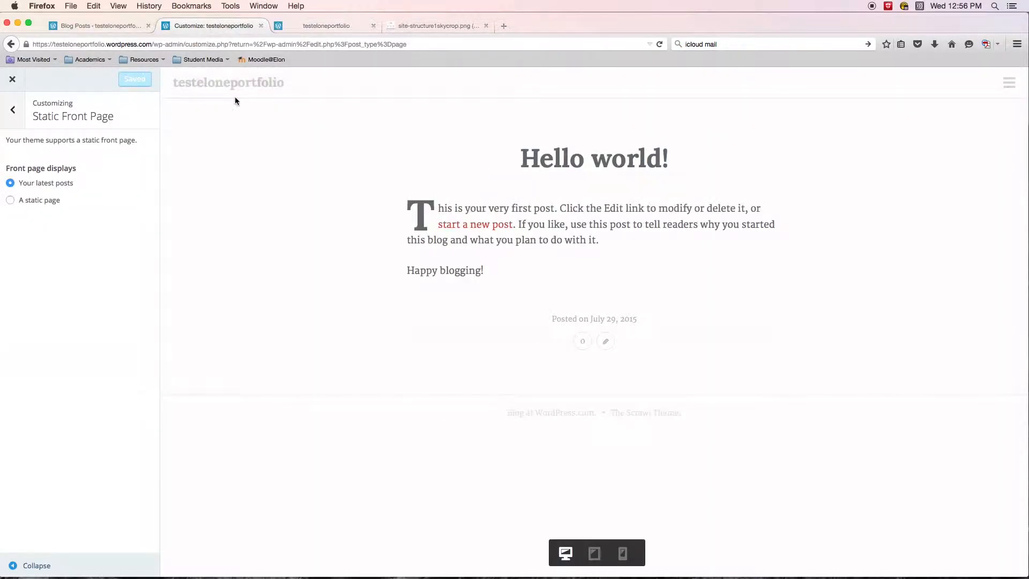
# - Make the front page display a static page and select Home as that page
pyautogui.click(10, 200)
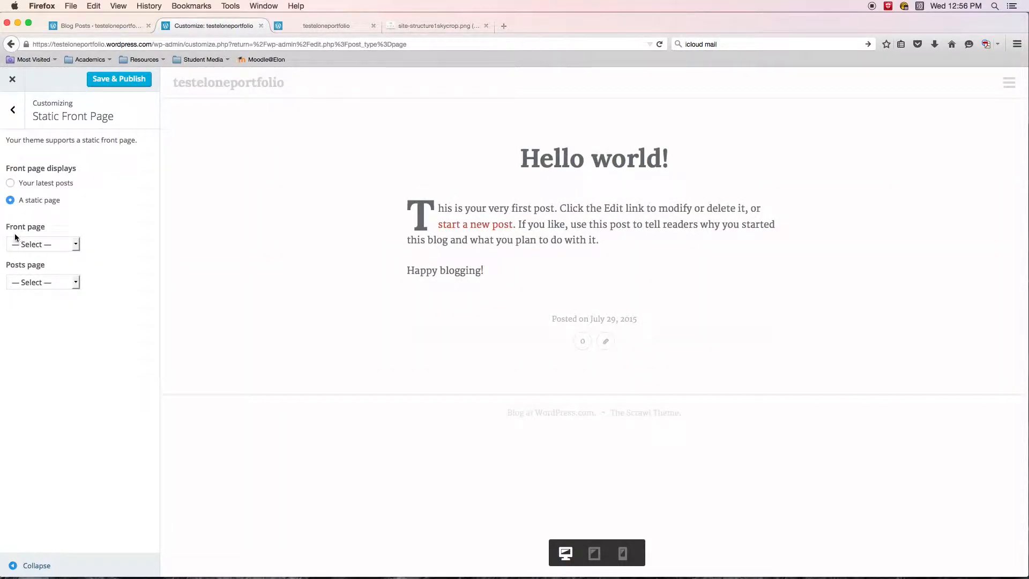
pyautogui.click(72, 246)
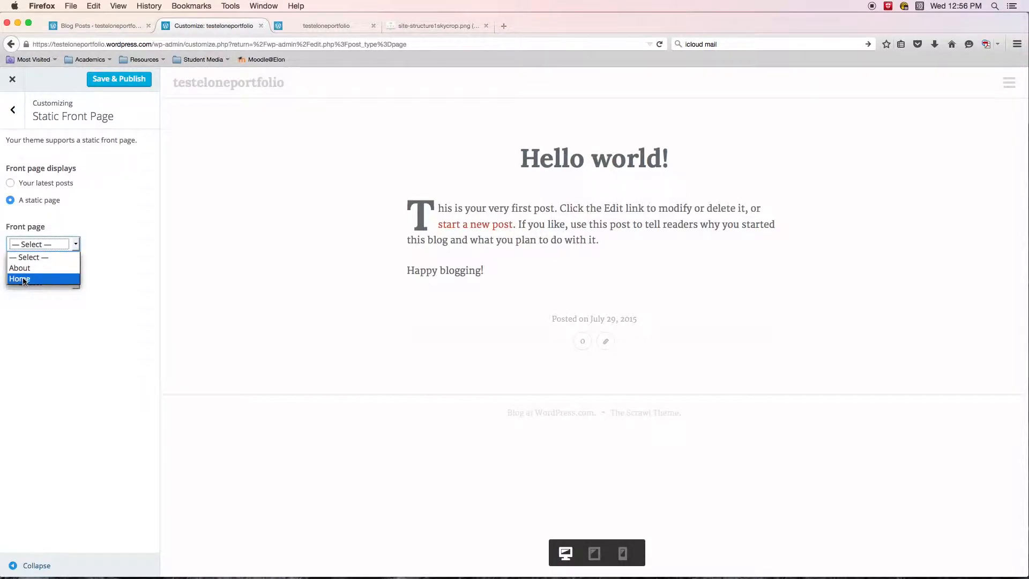
pyautogui.click(24, 279)
pyautogui.click(74, 244)
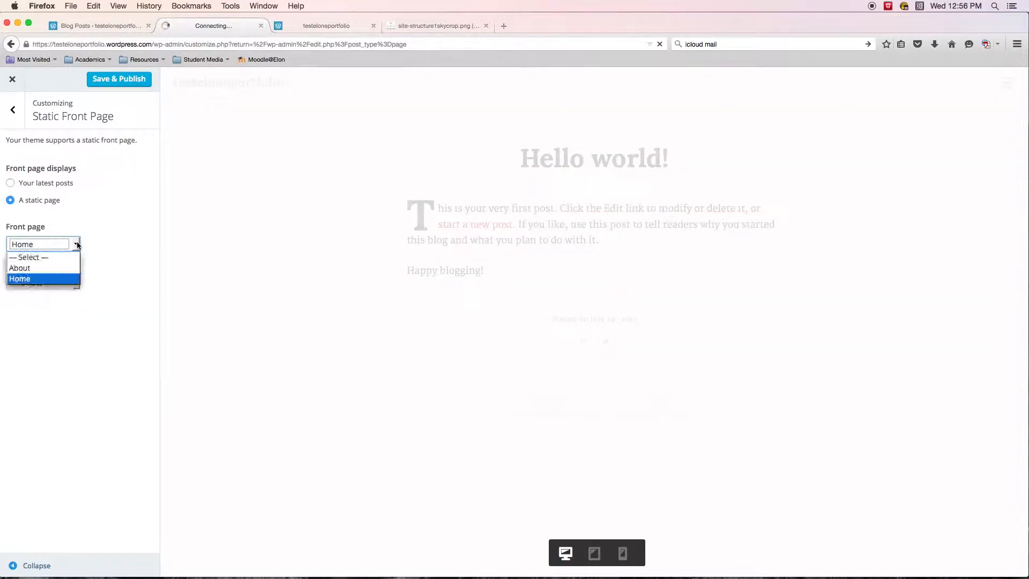
pyautogui.click(27, 279)
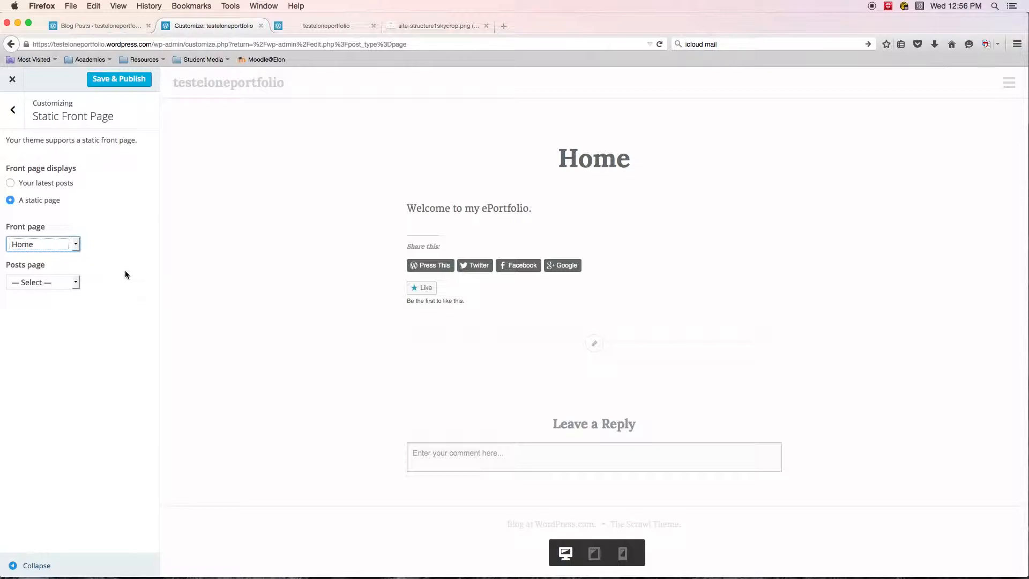
# - Publish the static front page settings without choosing a posts page, and reload the live site to check its front page
pyautogui.click(69, 282)
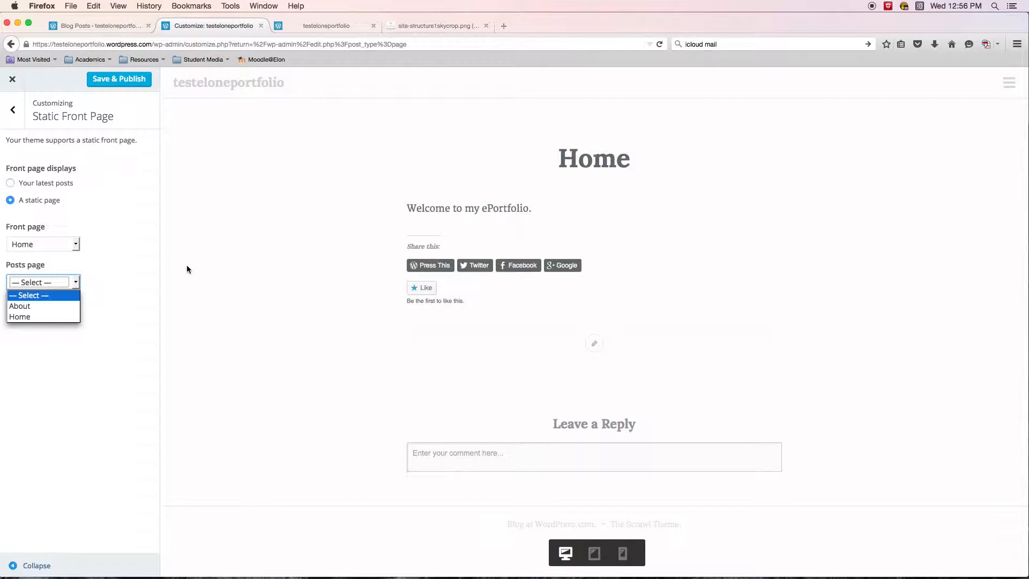
pyautogui.click(187, 270)
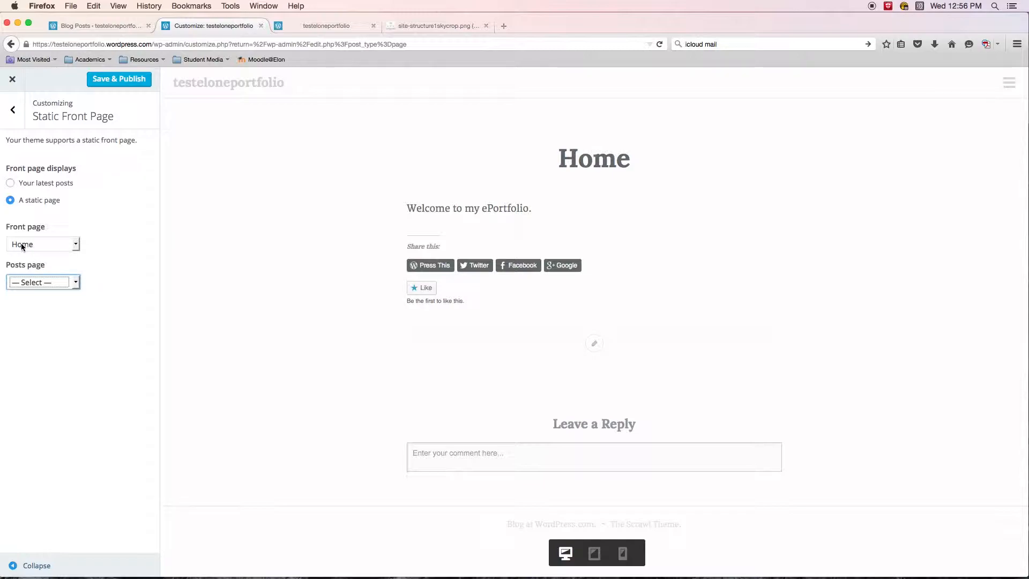
pyautogui.click(116, 80)
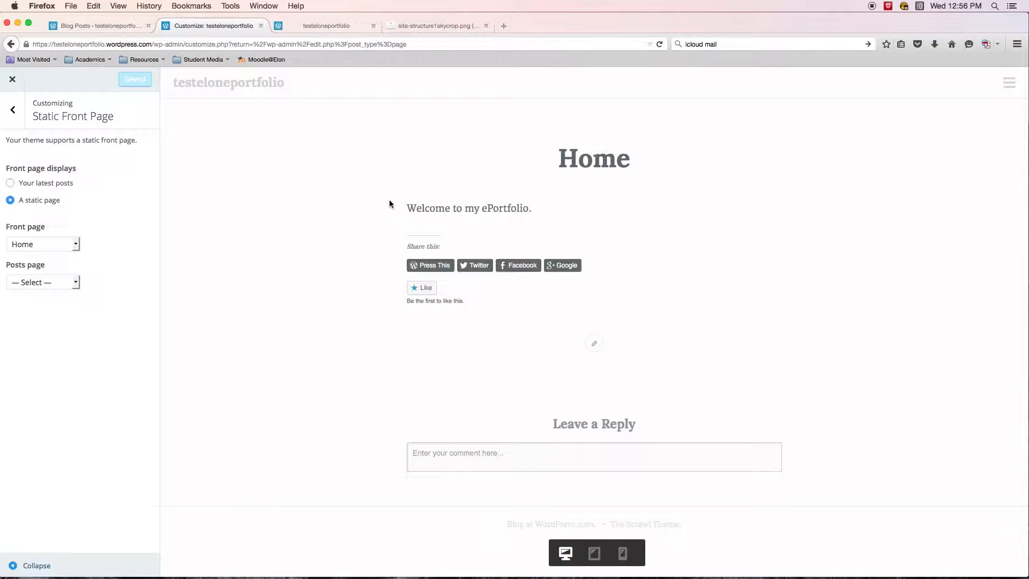
pyautogui.click(321, 24)
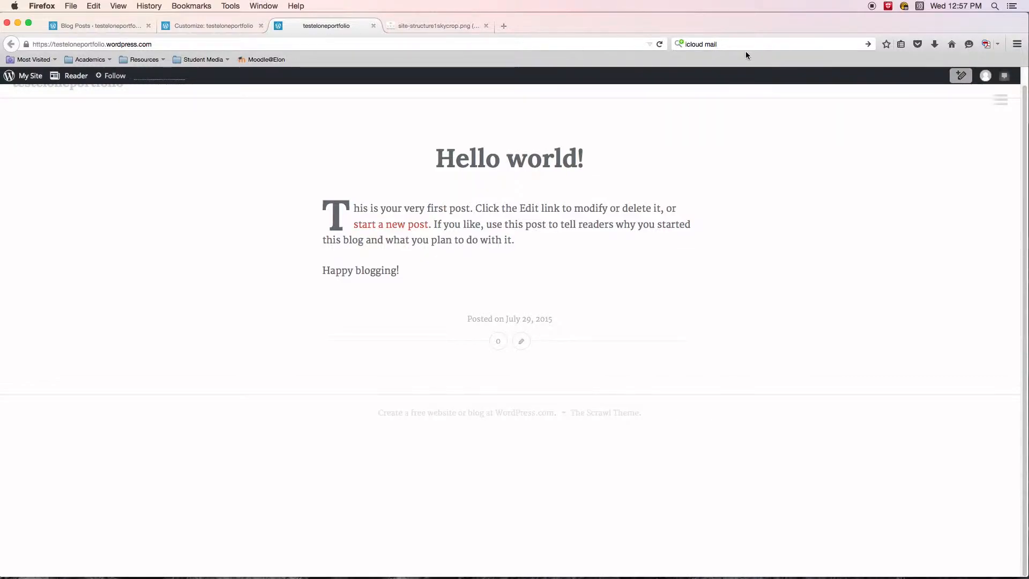
pyautogui.click(659, 44)
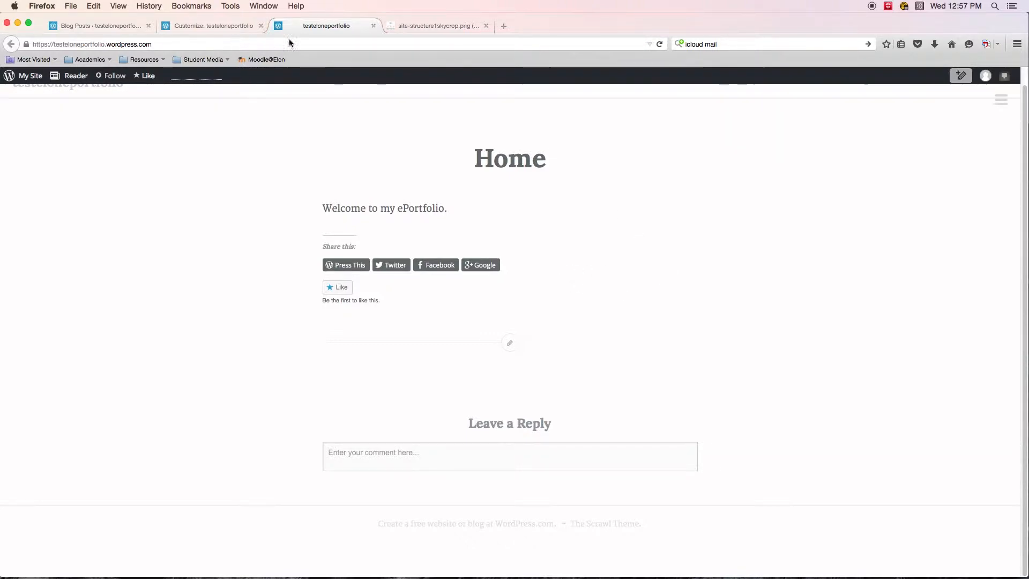
# - Close the site-structure image and the customizer, and return to the site's Blog Posts overview
pyautogui.click(442, 25)
pyautogui.click(486, 26)
pyautogui.click(228, 26)
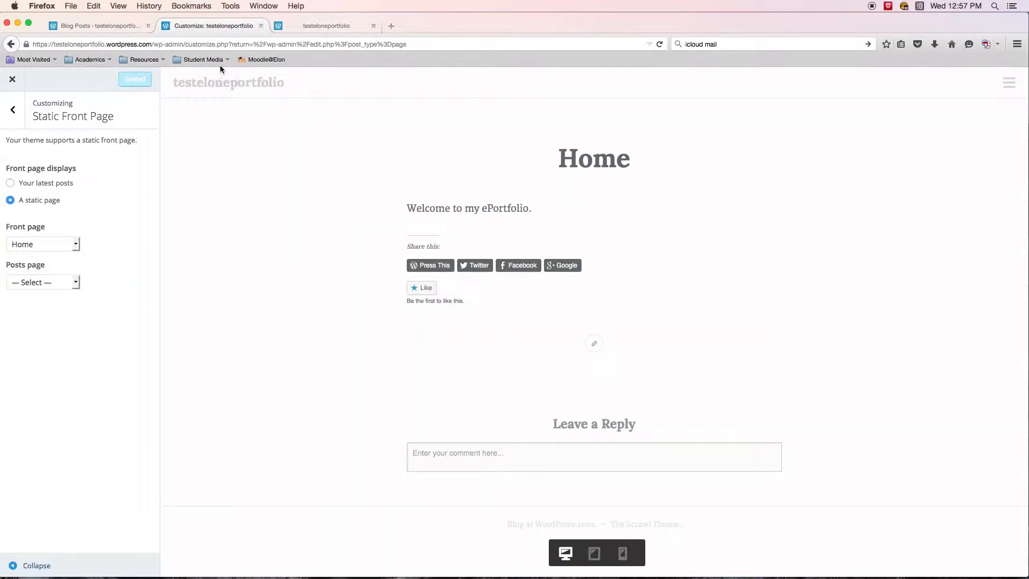
pyautogui.click(260, 26)
pyautogui.click(102, 25)
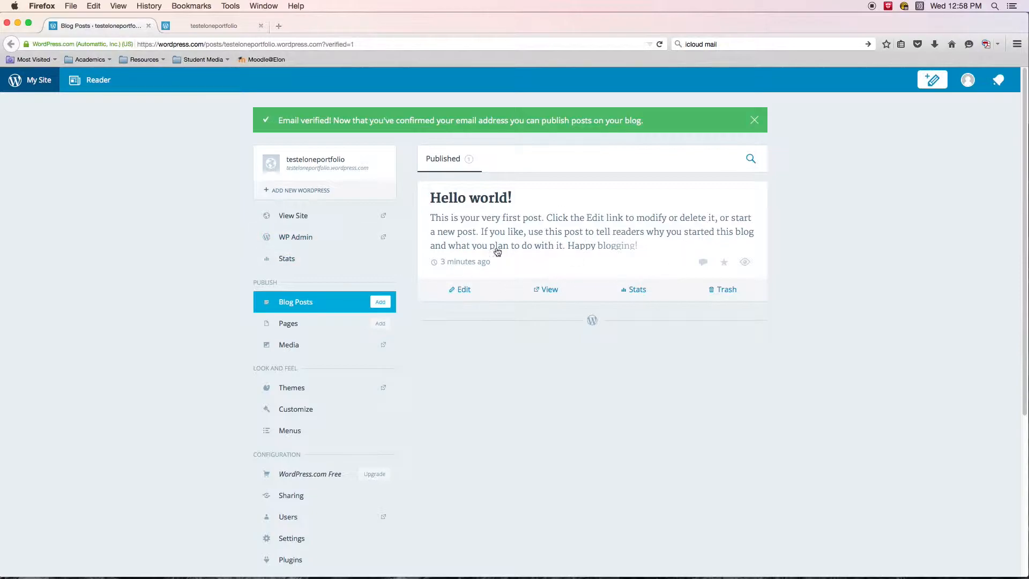
# - Open the site's WP Admin dashboard and display its list of all pages
pyautogui.click(302, 243)
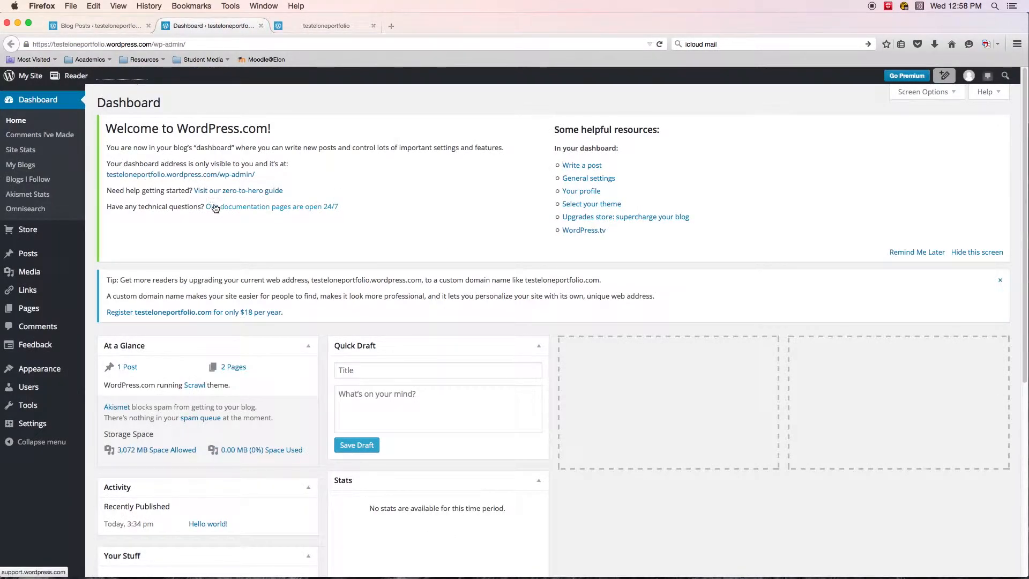
pyautogui.click(42, 309)
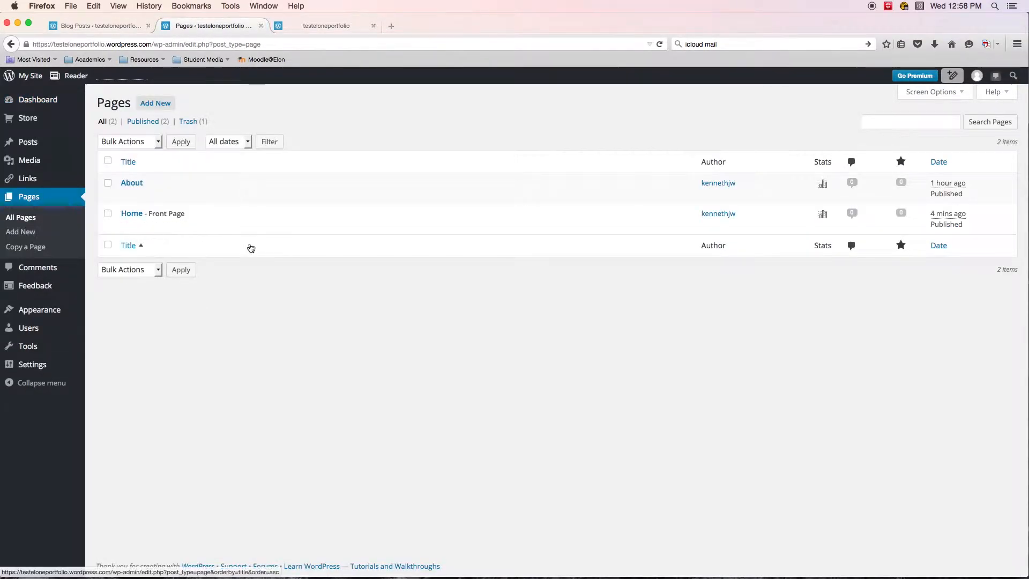
pyautogui.click(251, 248)
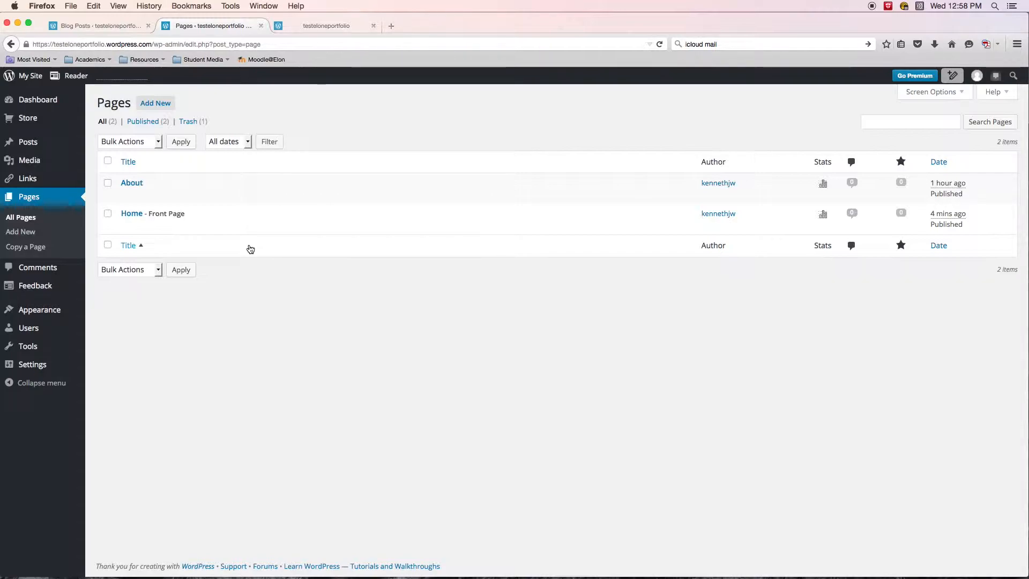
# - Create and publish a page titled "About Me" with a one-sentence introduction giving the author's first name
pyautogui.click(159, 105)
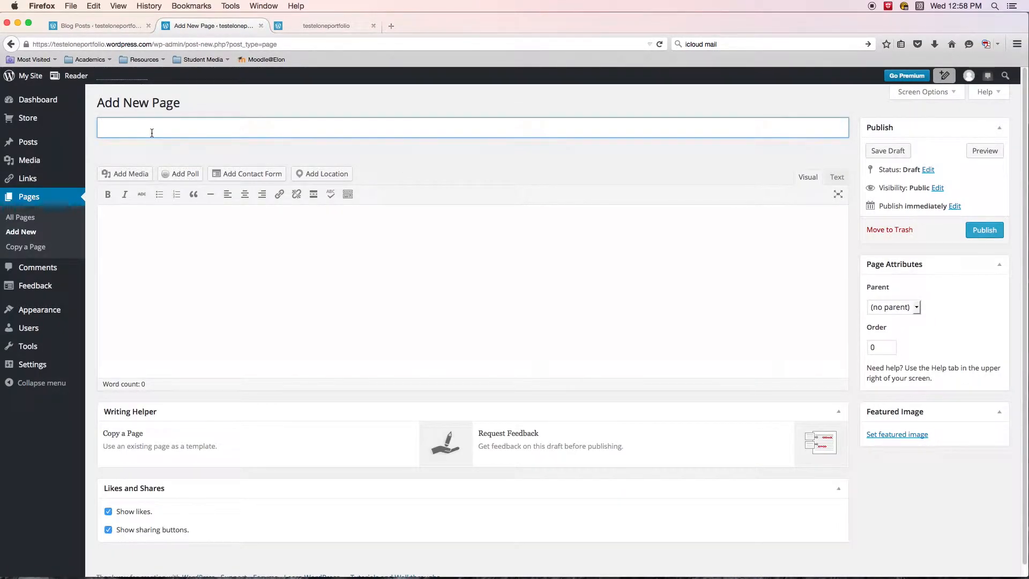
pyautogui.write('About Me')
pyautogui.click(183, 236)
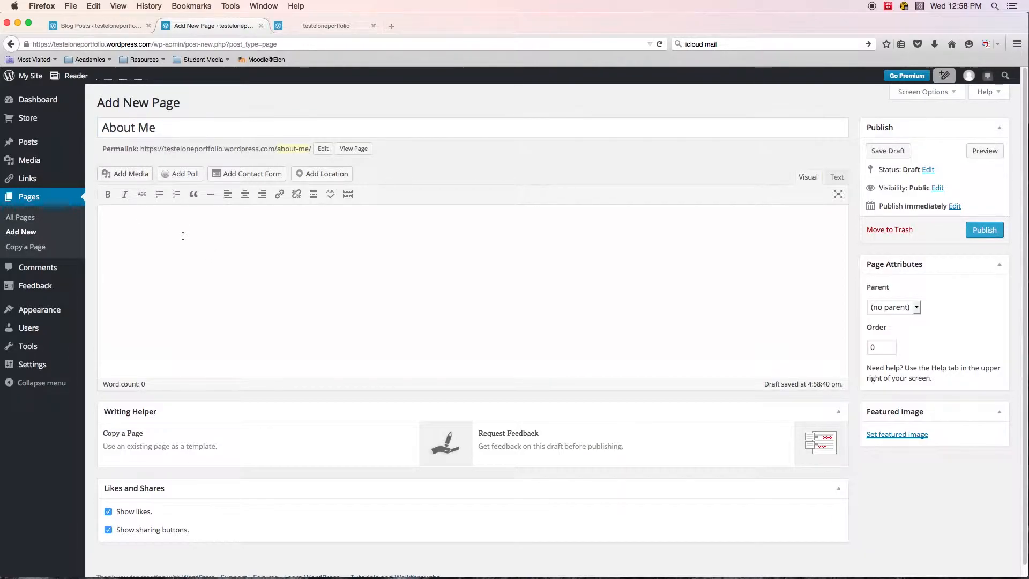
pyautogui.write('Hi my name is K')
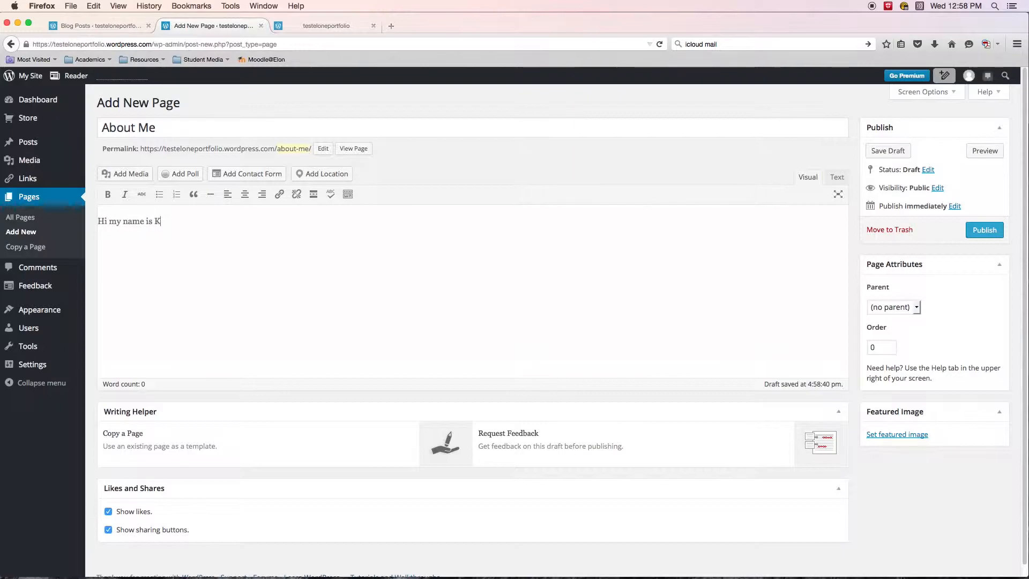
pyautogui.write('enny.')
pyautogui.click(985, 230)
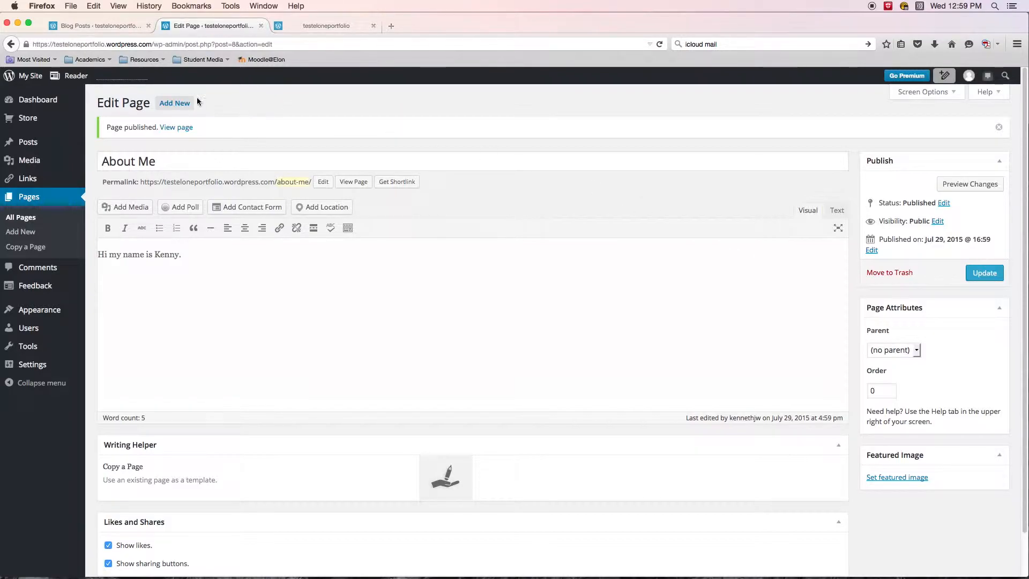
# - Create and publish a page titled "Photography" with the text "Here are some photos."
pyautogui.click(174, 103)
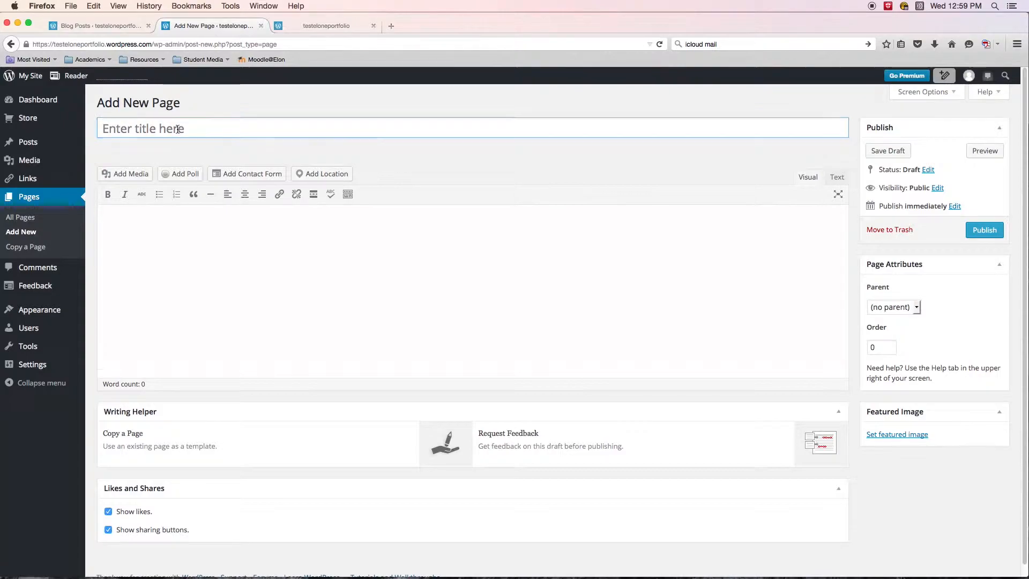
pyautogui.click(180, 129)
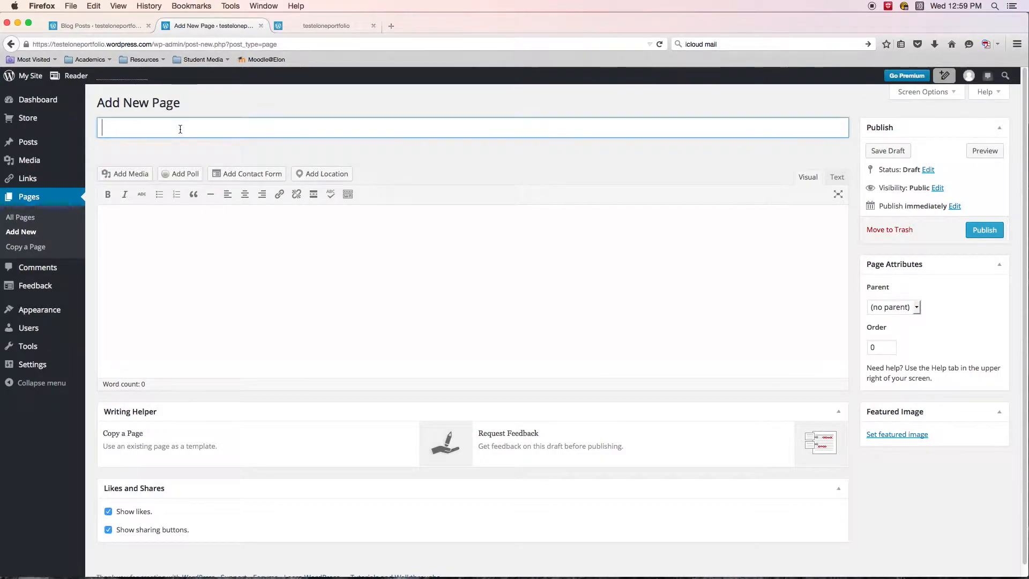
pyautogui.write('Photography')
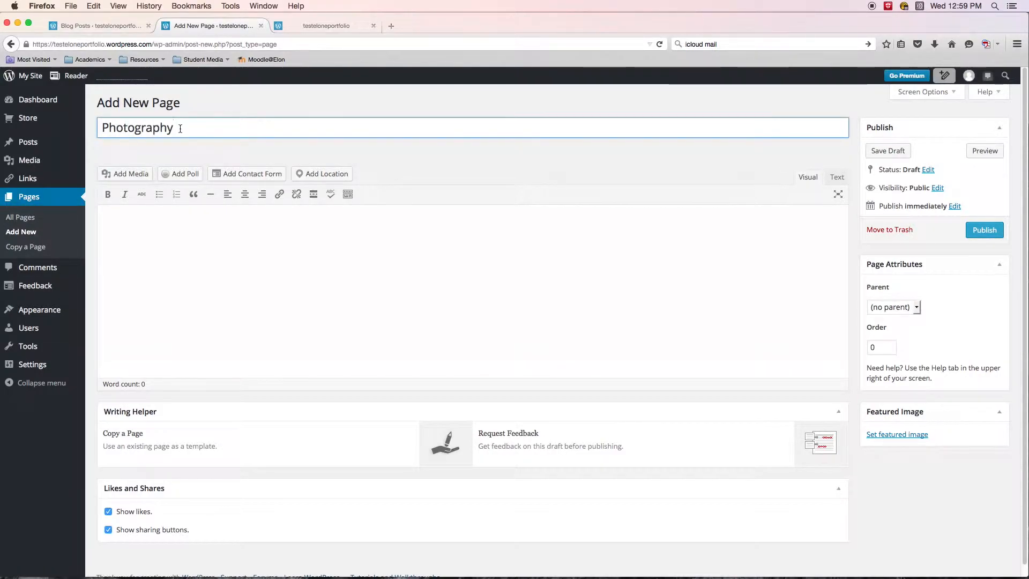
pyautogui.click(175, 229)
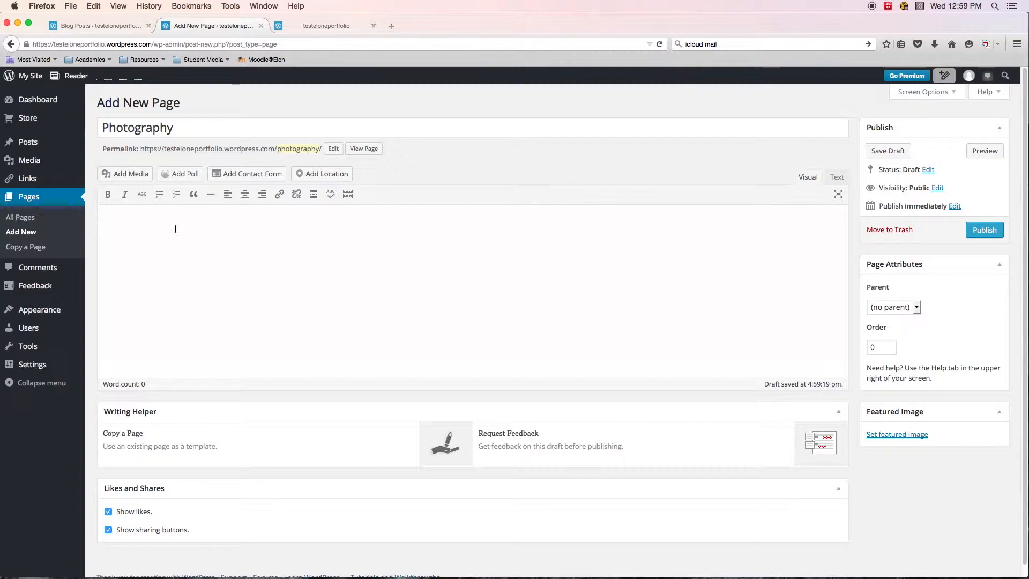
pyautogui.write('Here are some photos.')
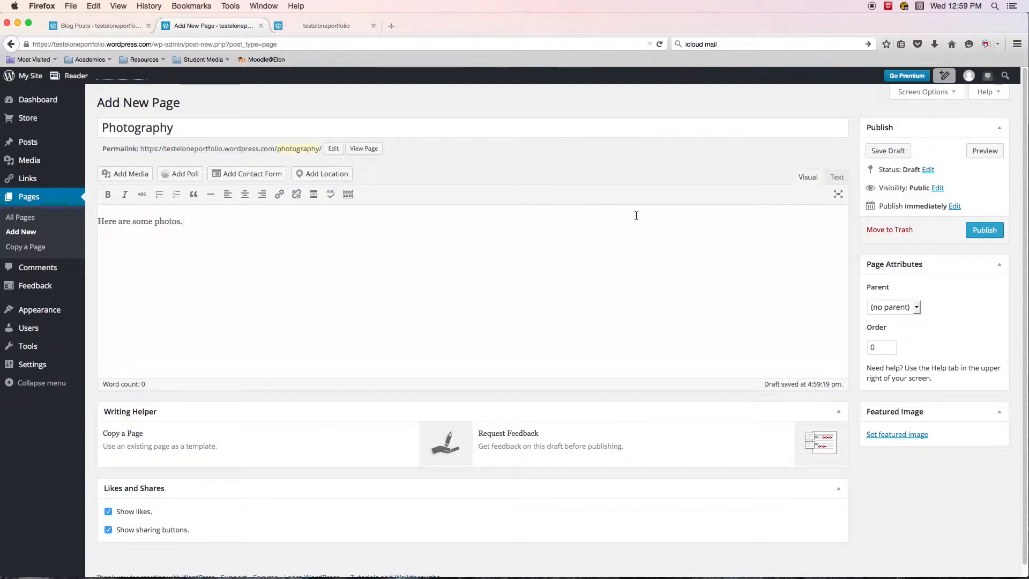
pyautogui.click(984, 228)
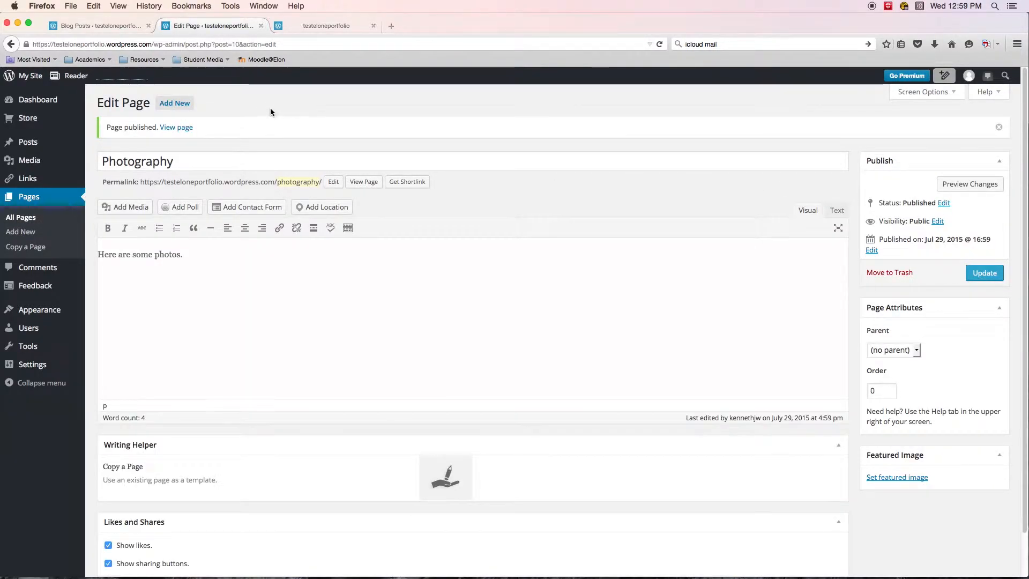
# - Create and publish a page titled "Videos" with the text "Here are some videos."
pyautogui.click(175, 103)
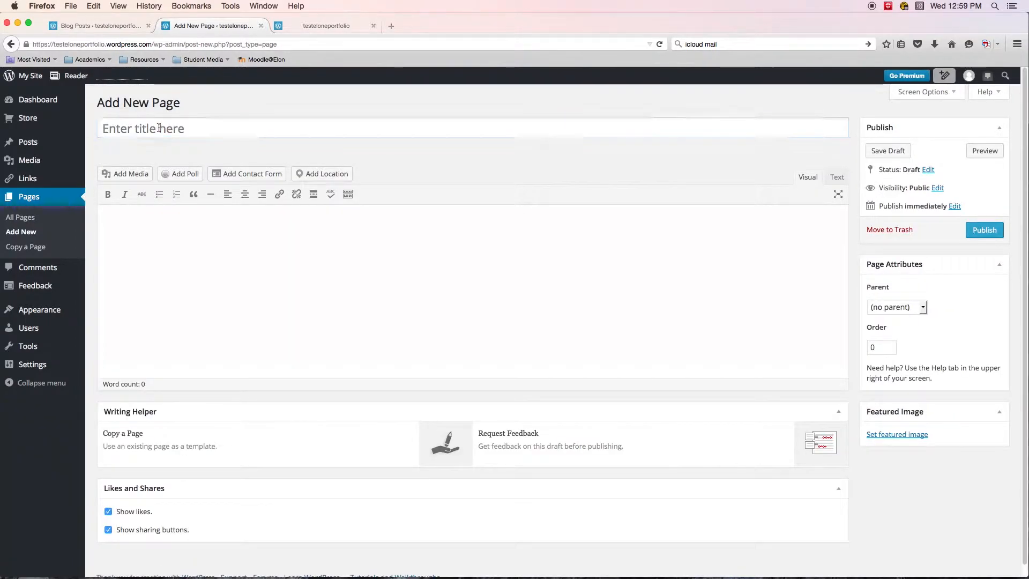
pyautogui.click(161, 128)
pyautogui.write('Videos')
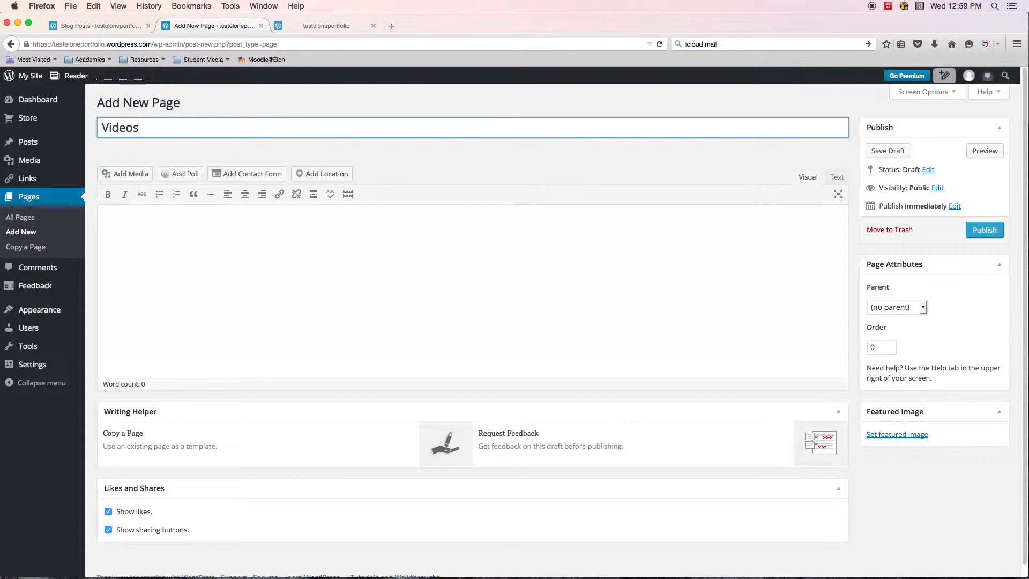
pyautogui.click(194, 250)
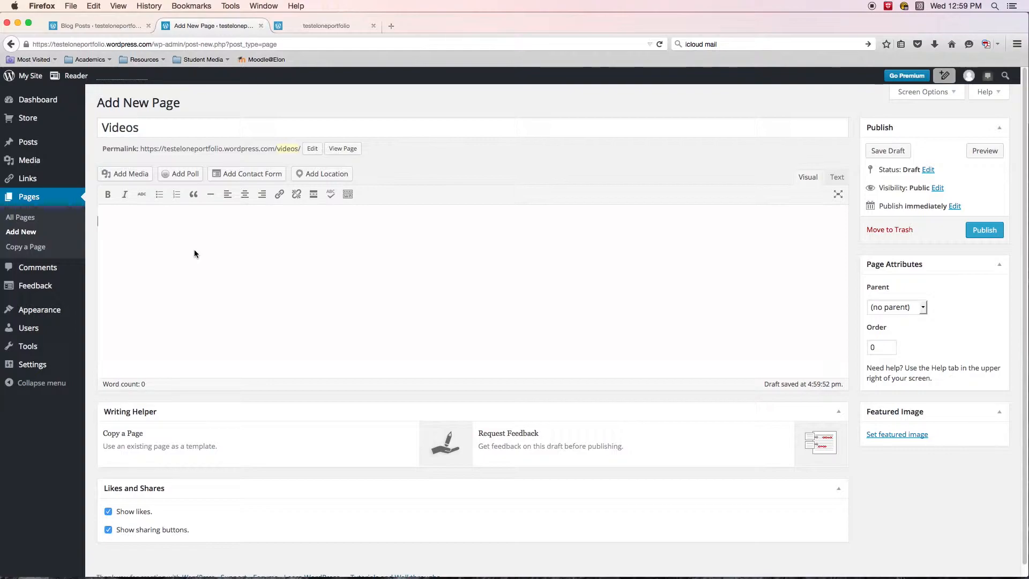
pyautogui.write('Here are some videos.')
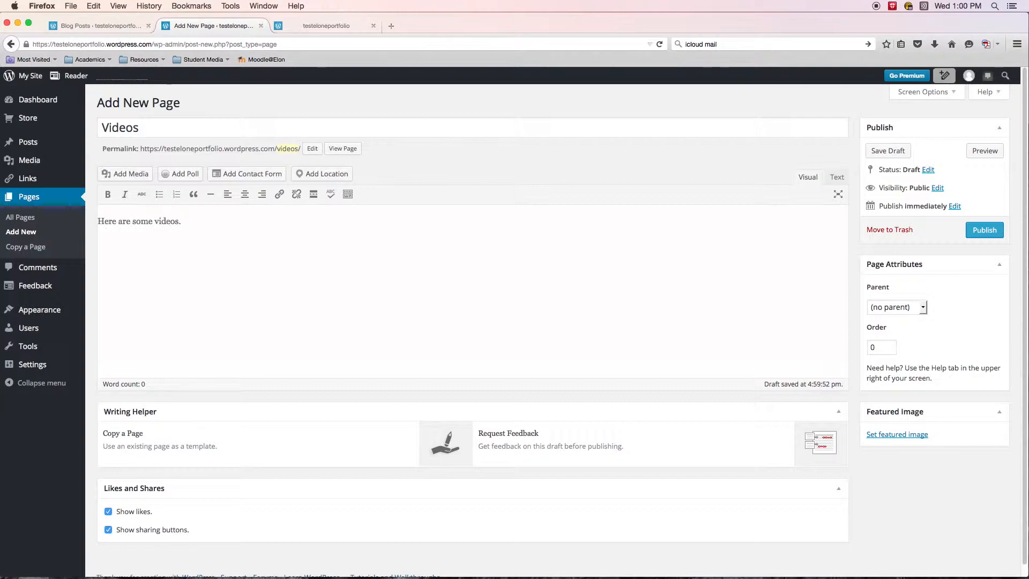
pyautogui.click(985, 230)
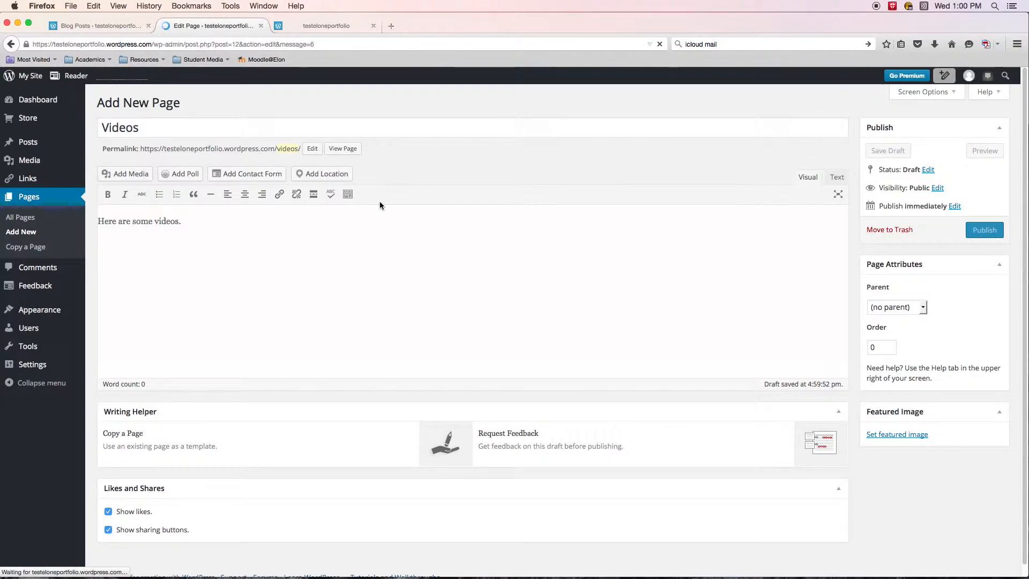
# - Create and publish a page titled "Writing" with the text "Here some papers I've written."
pyautogui.click(182, 105)
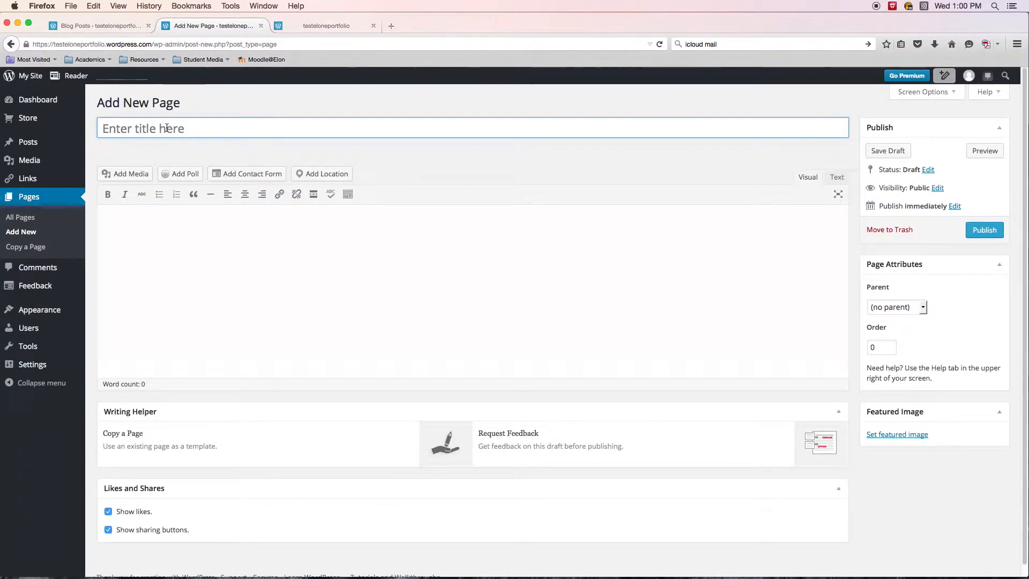
pyautogui.click(190, 132)
pyautogui.write('Writing')
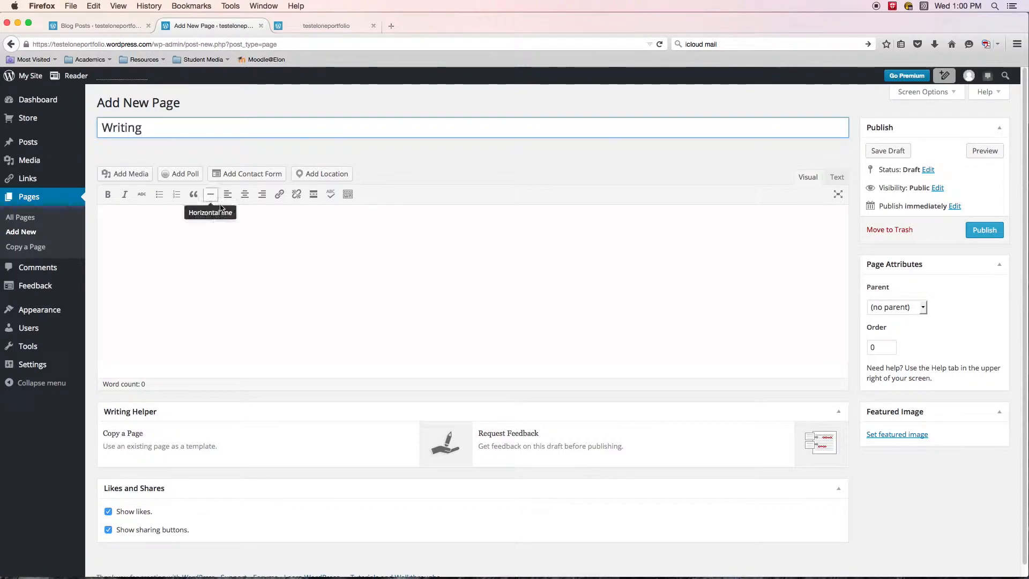
pyautogui.click(211, 232)
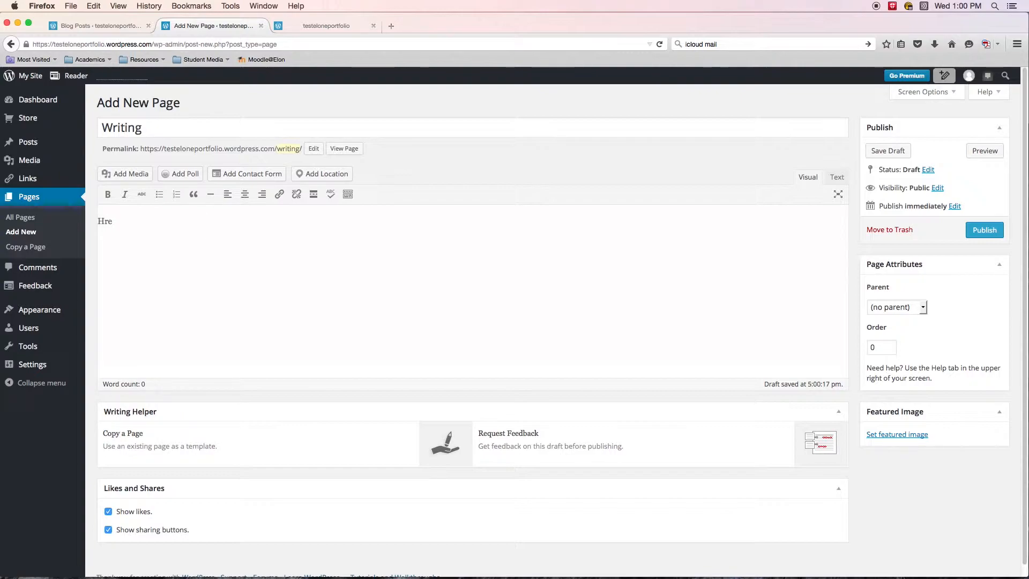
pyautogui.write('some papters')
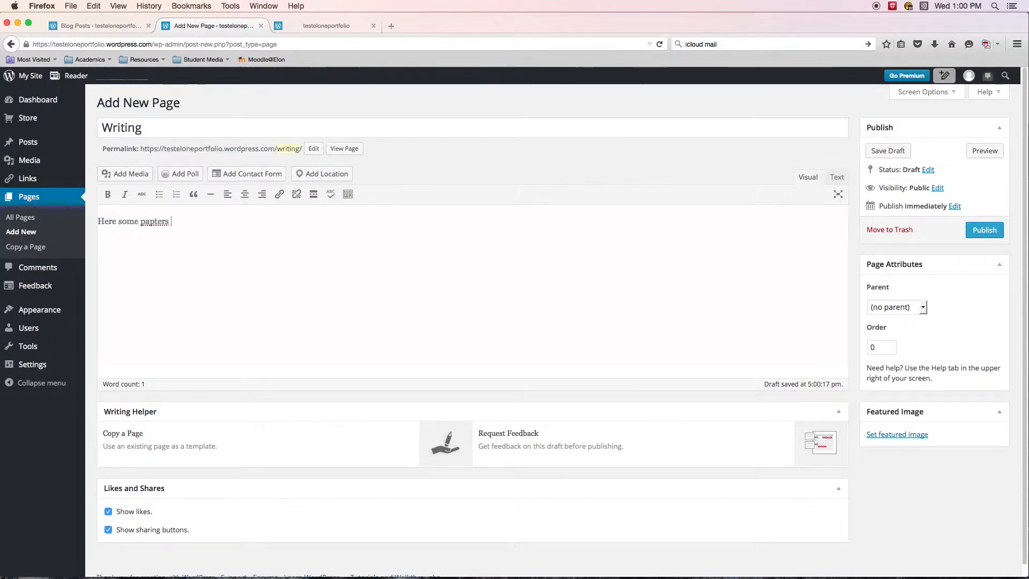
pyautogui.press('BackSpace')
pyautogui.press('BackSpace')
pyautogui.press('BackSpace')
pyautogui.write("ers I've writen.")
pyautogui.press('BackSpace')
pyautogui.press('BackSpace')
pyautogui.press('BackSpace')
pyautogui.write('ten.')
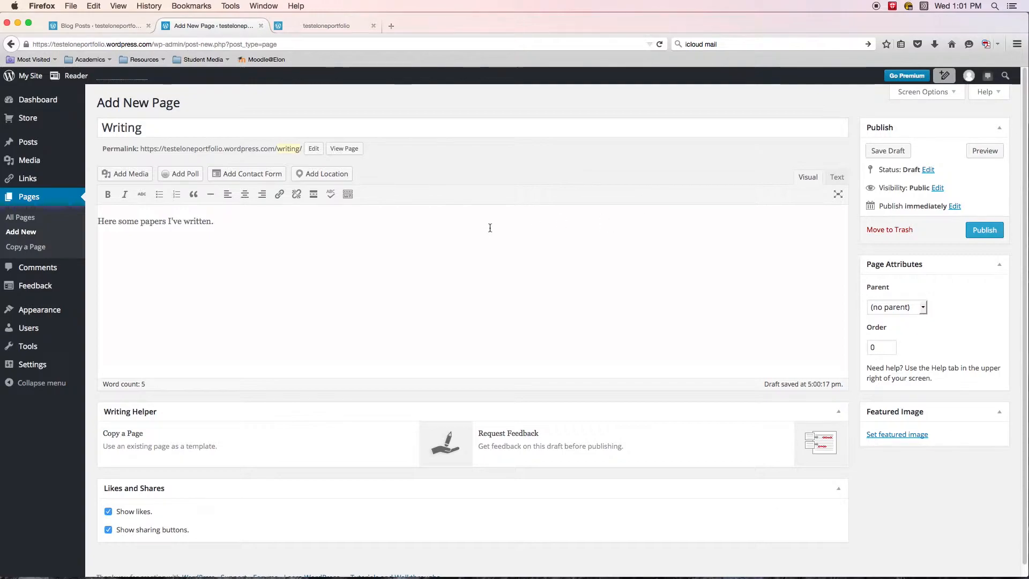
pyautogui.click(989, 232)
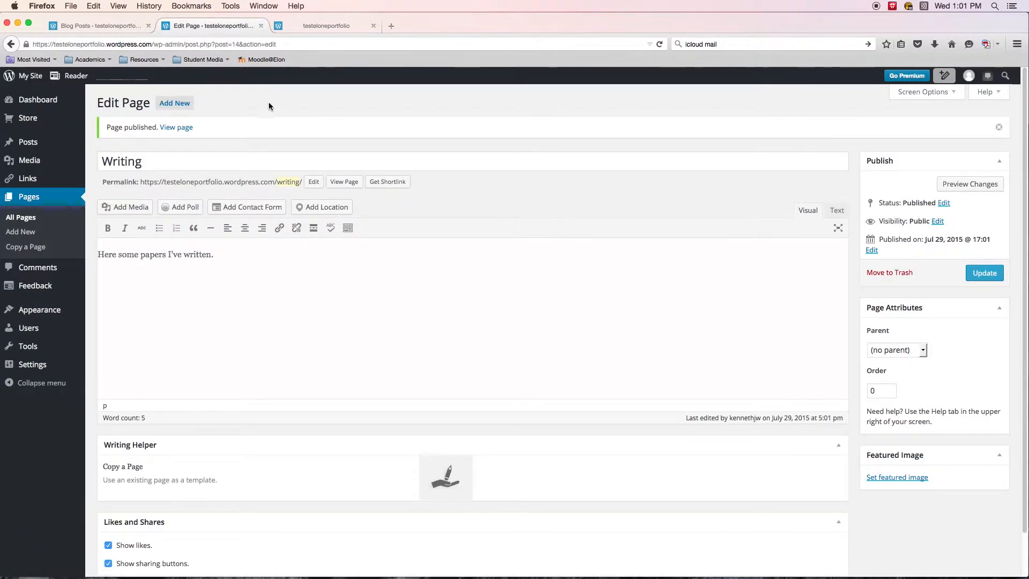
# - Create and publish a page titled "Resume" with the text "Please take a look at my resume."
pyautogui.click(184, 109)
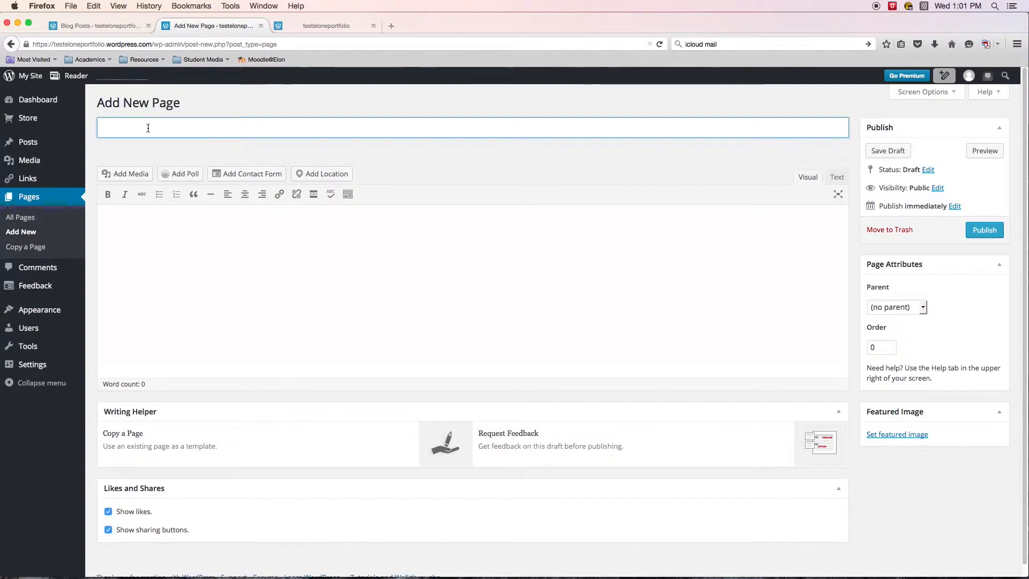
pyautogui.write('Resume')
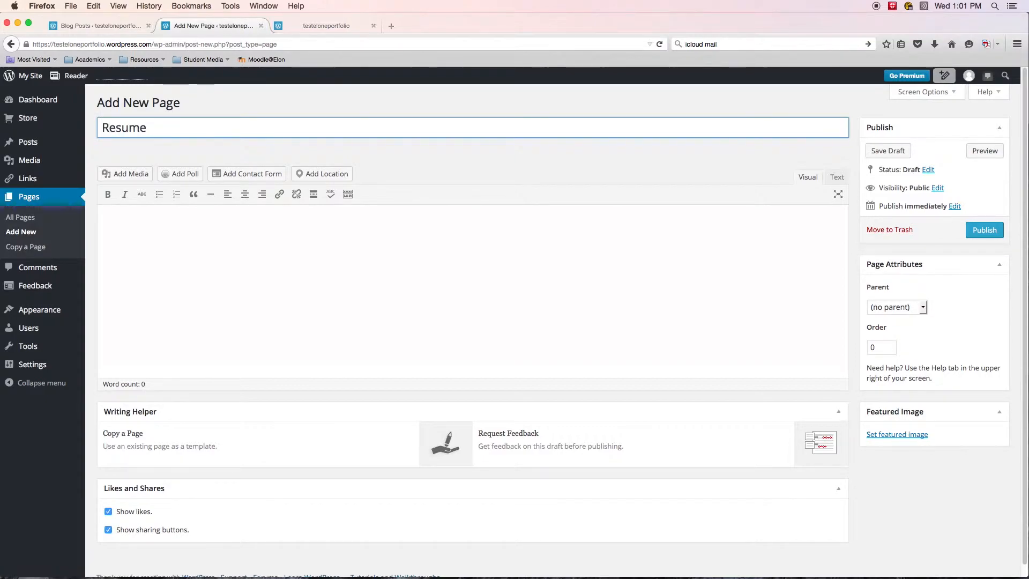
pyautogui.click(160, 223)
pyautogui.write('Please take a look at mu resu')
pyautogui.press('BackSpace')
pyautogui.press('BackSpace')
pyautogui.press('BackSpace')
pyautogui.press('BackSpace')
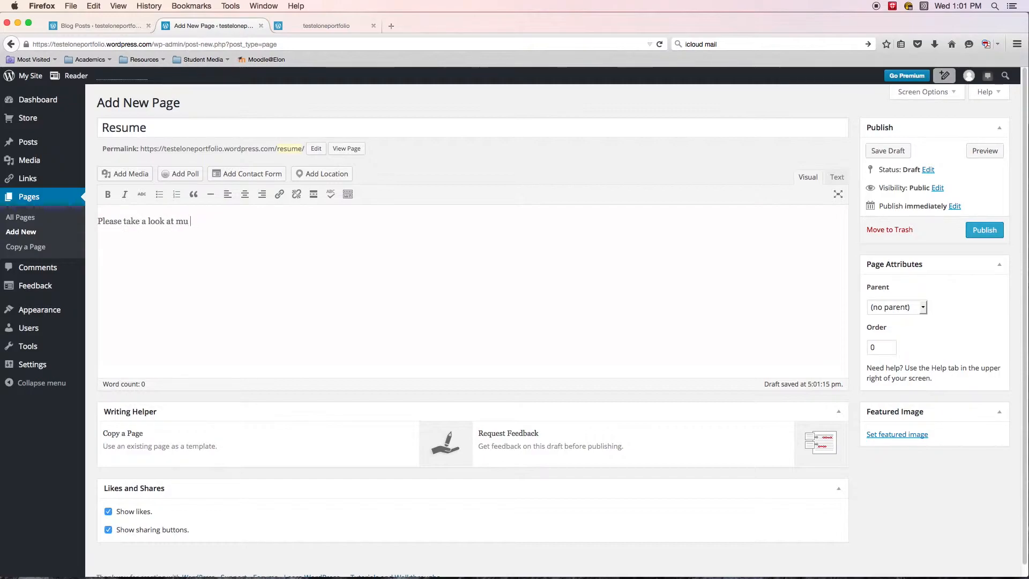
pyautogui.write('resume.')
pyautogui.click(984, 229)
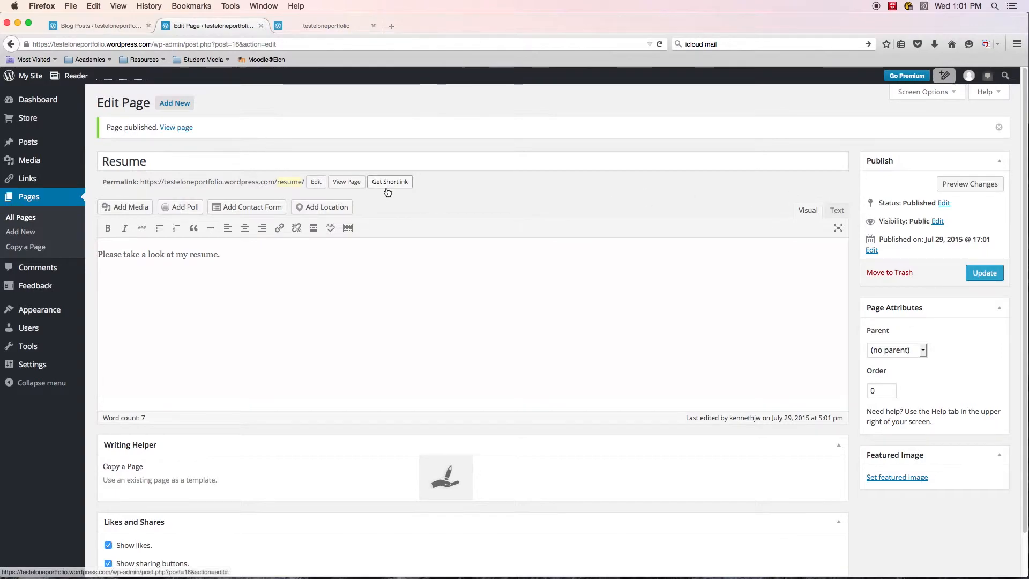
# - Move the default About page to the trash from the list of all pages
pyautogui.click(37, 222)
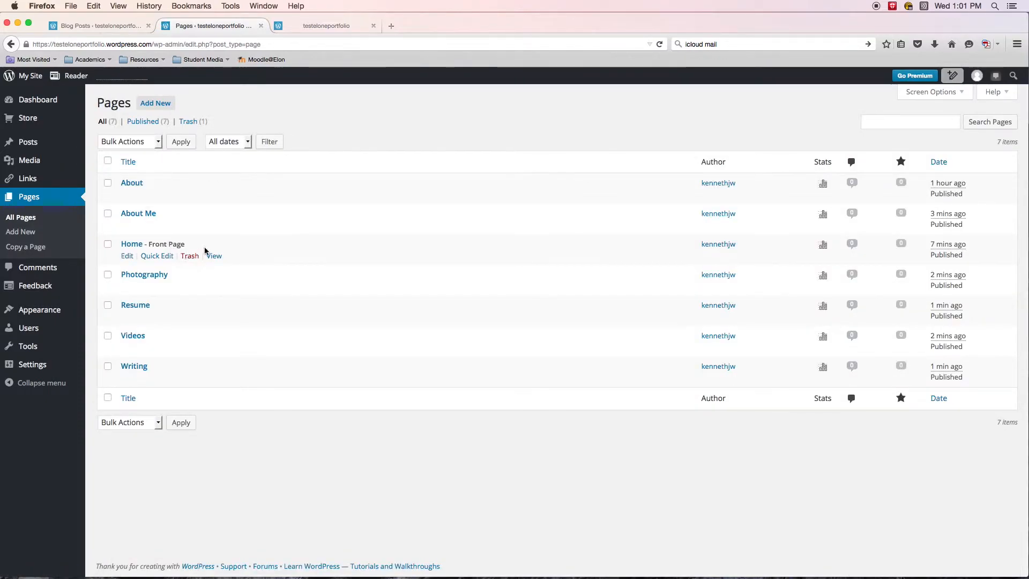
pyautogui.moveTo(142, 227)
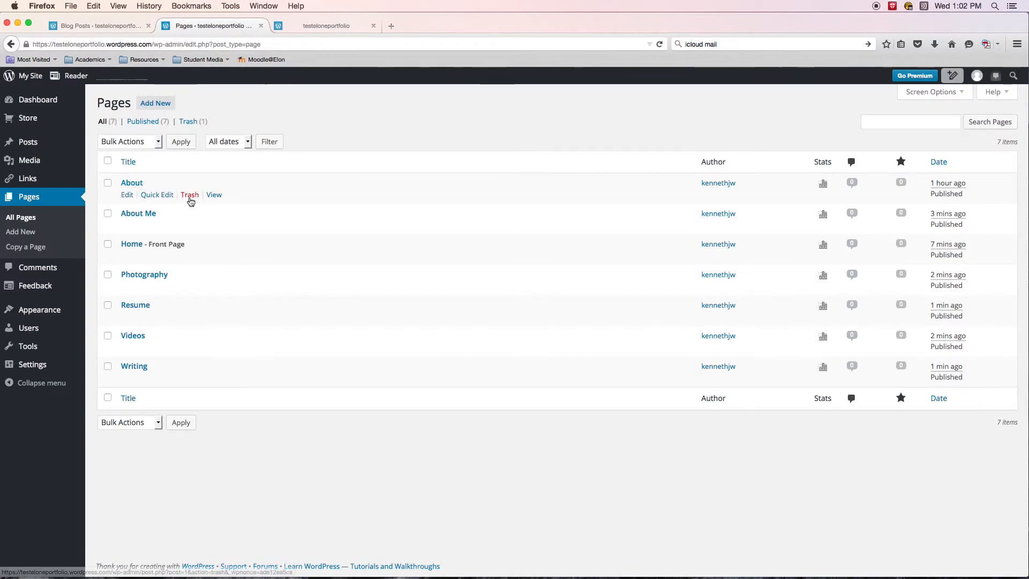
pyautogui.click(190, 197)
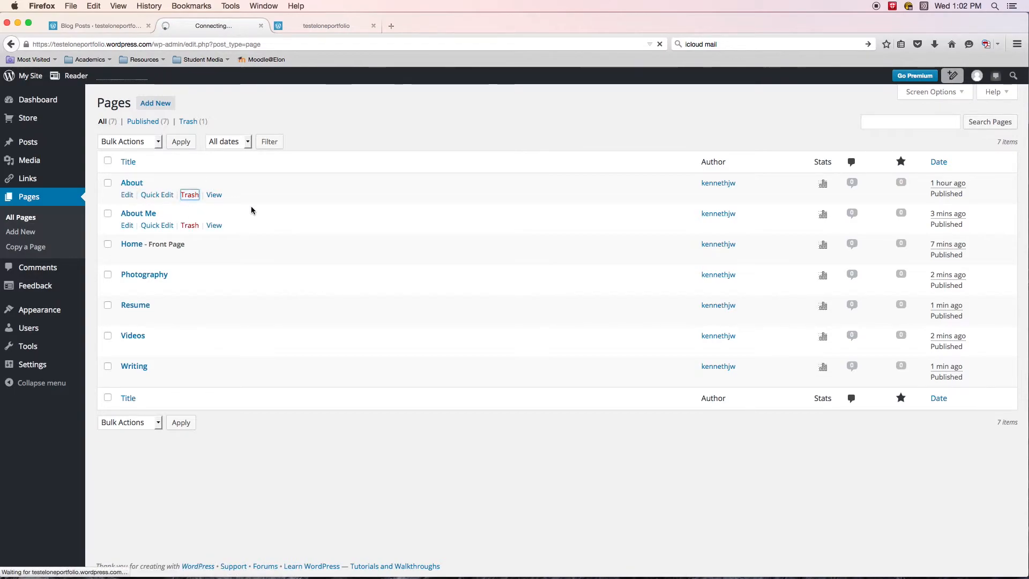